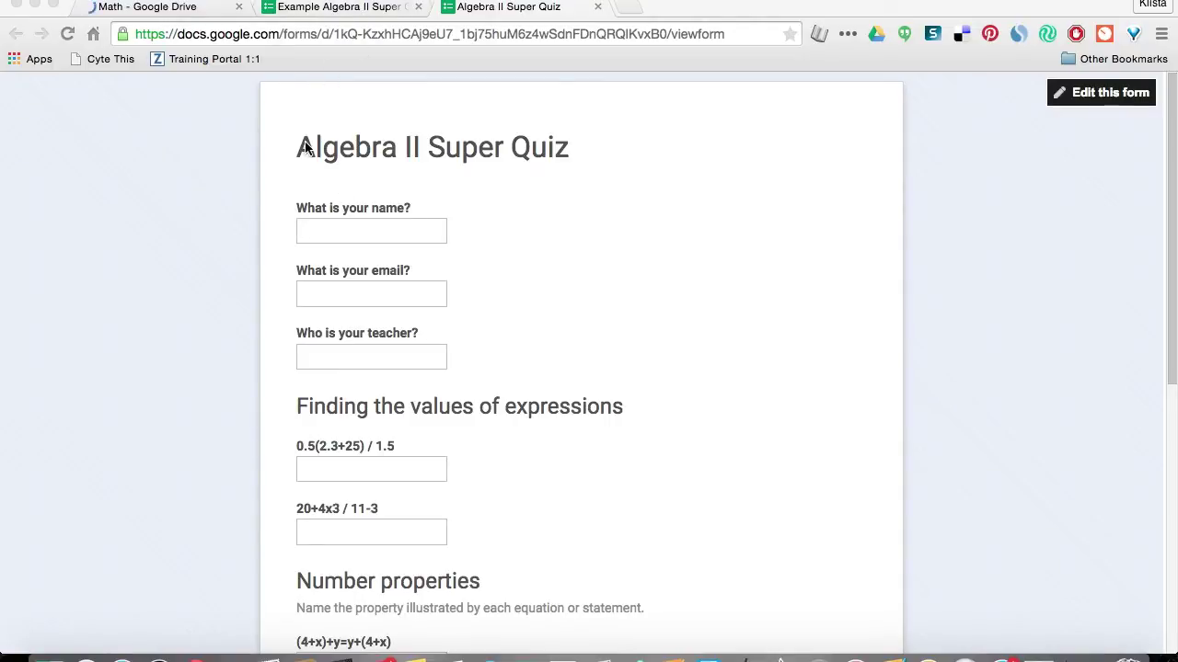
# Switch to the Example Algebra II Super Quiz editor and edit the 'Finding the values of expressions' header.
pyautogui.scroll(1, 286, 304)
pyautogui.click(354, 13)
pyautogui.scroll(-2, 204, 415)
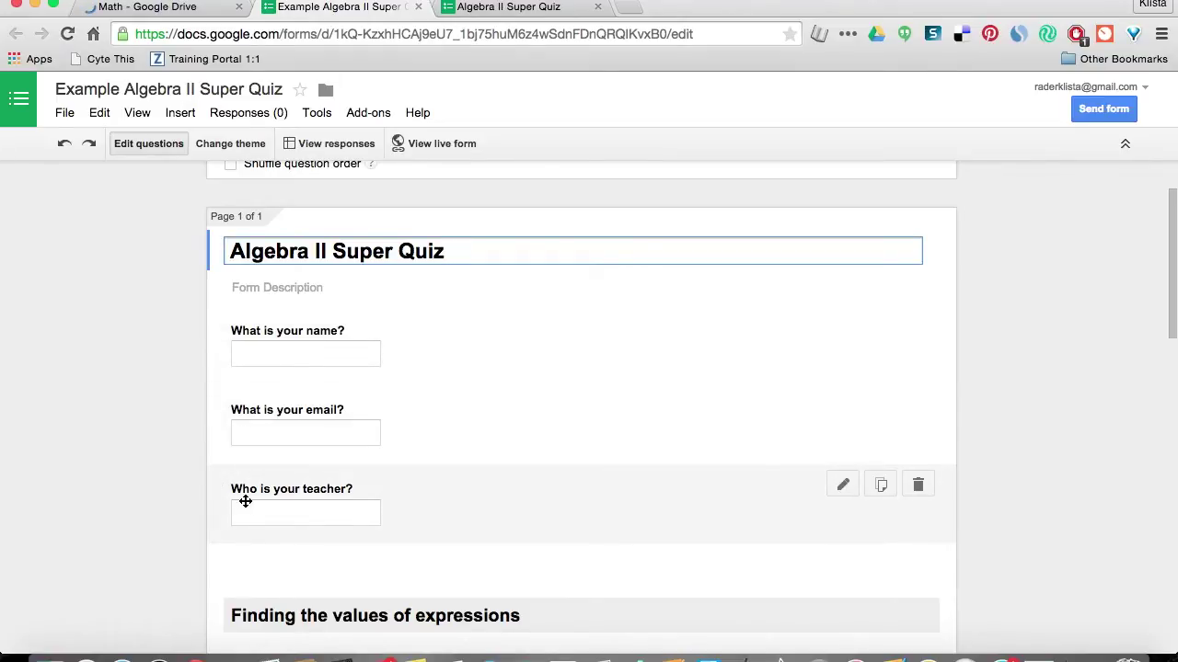
pyautogui.scroll(-1, 226, 487)
pyautogui.scroll(-3, 228, 489)
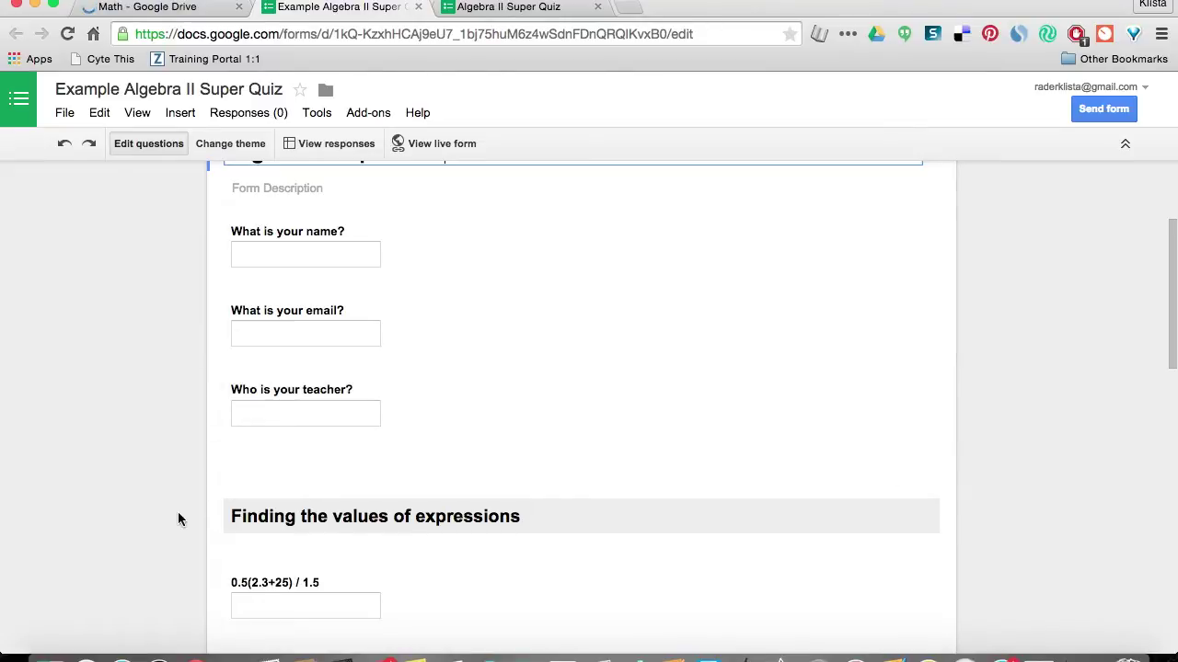
pyautogui.scroll(-2, 178, 515)
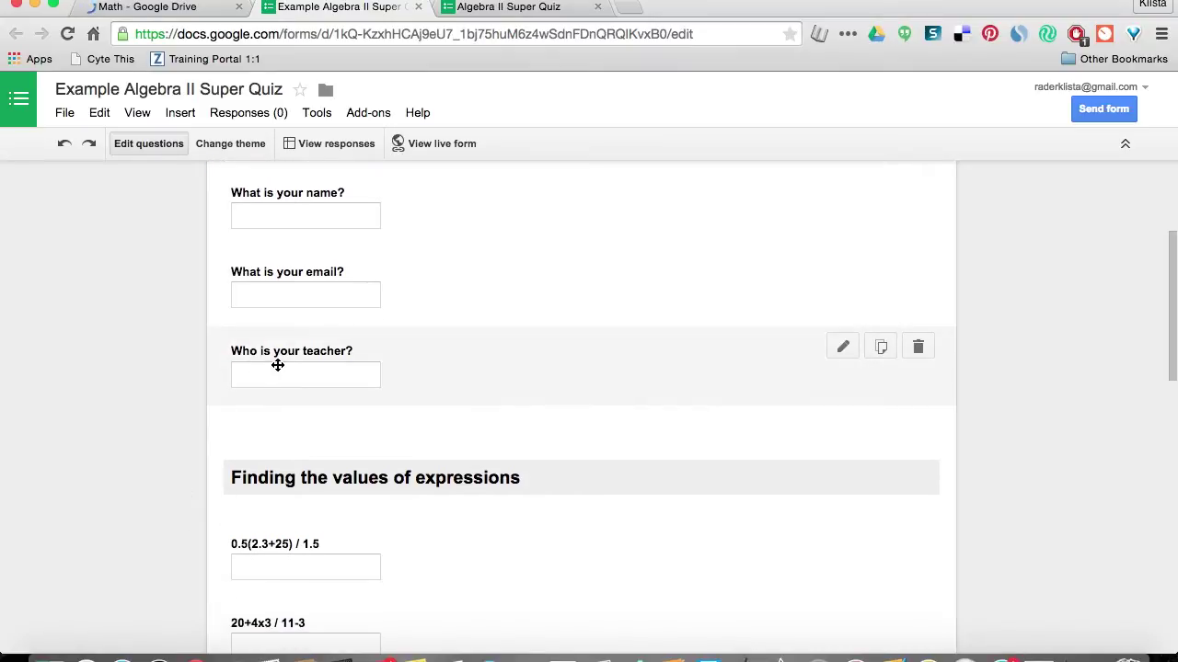
pyautogui.scroll(-5, 213, 428)
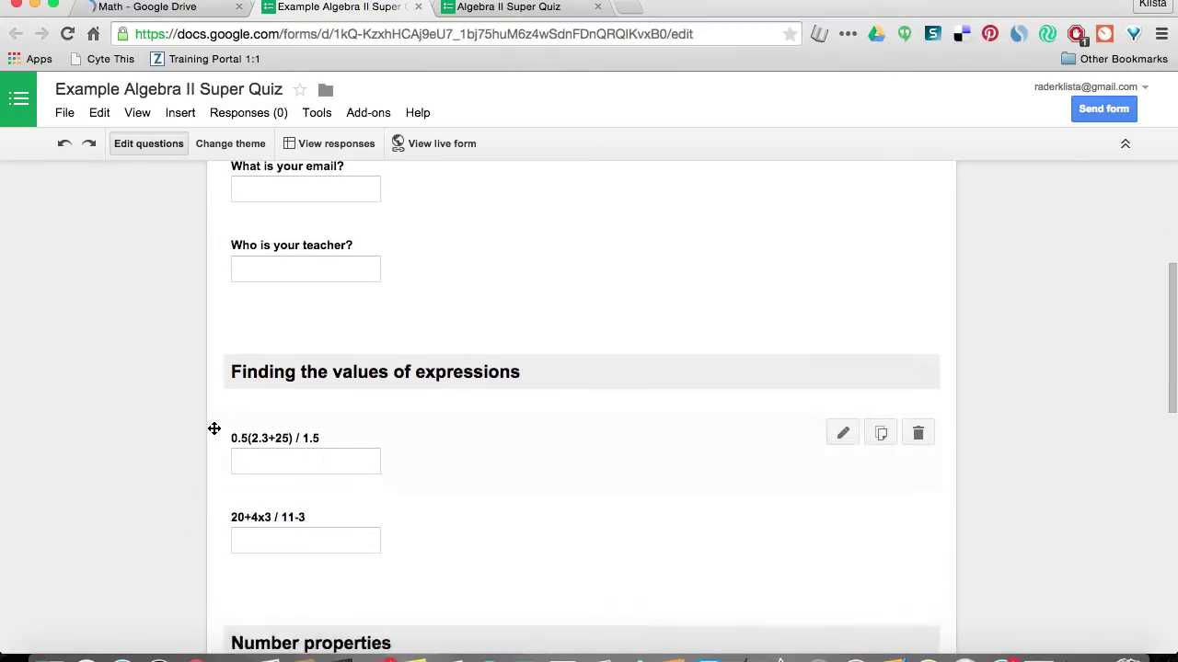
pyautogui.scroll(-2, 190, 488)
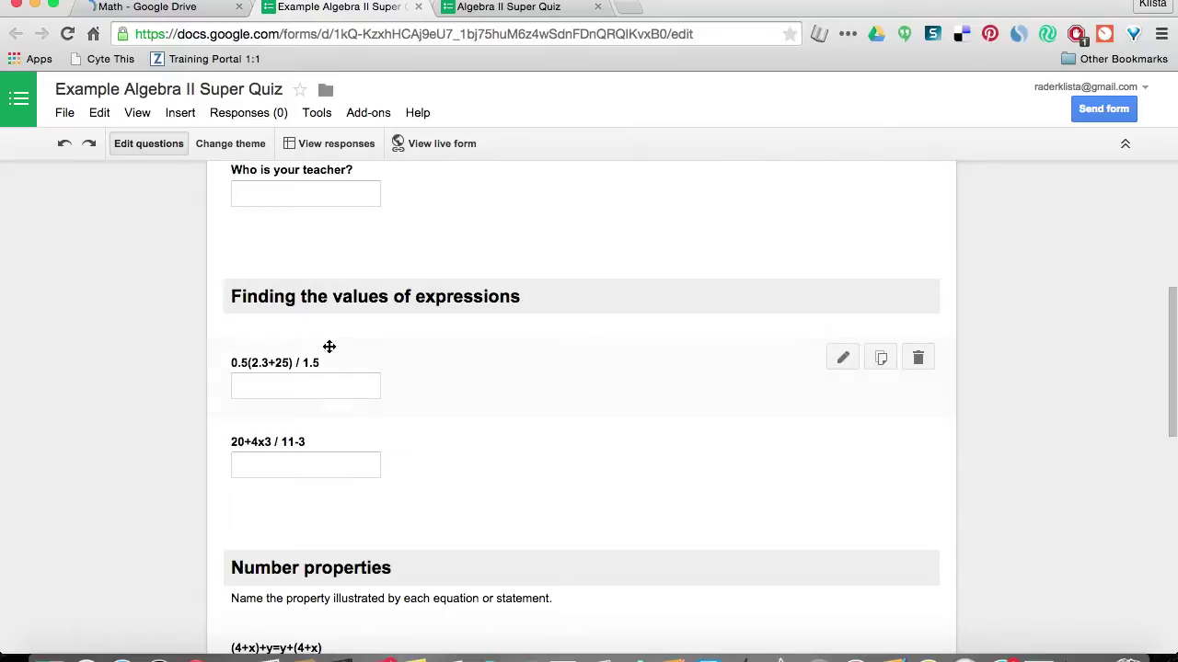
pyautogui.scroll(-1, 202, 402)
pyautogui.scroll(-1, 202, 402)
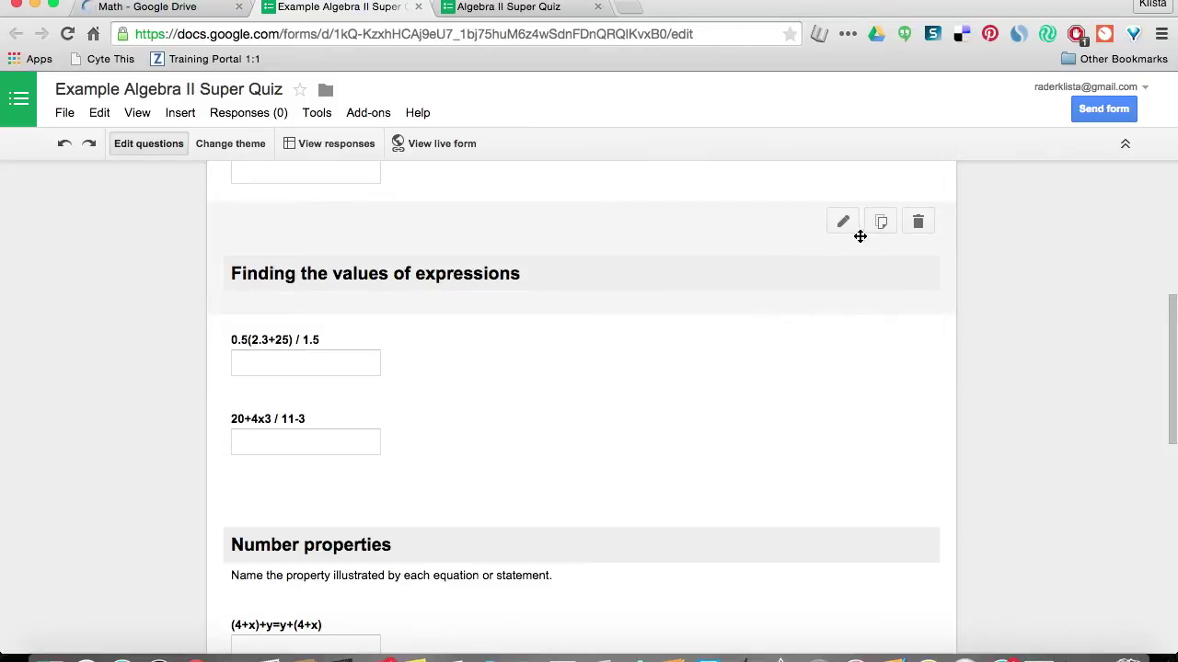
pyautogui.click(843, 222)
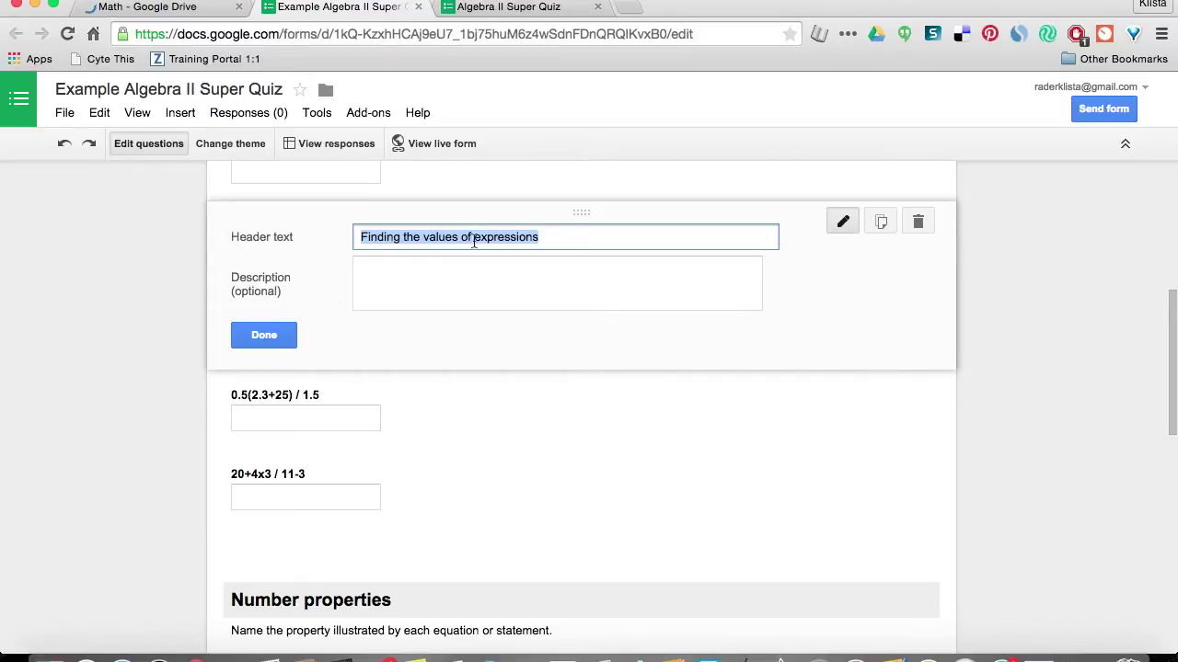
# Close the header unchanged and scroll down to Add item below the Solving Equations questions.
pyautogui.scroll(2, 553, 257)
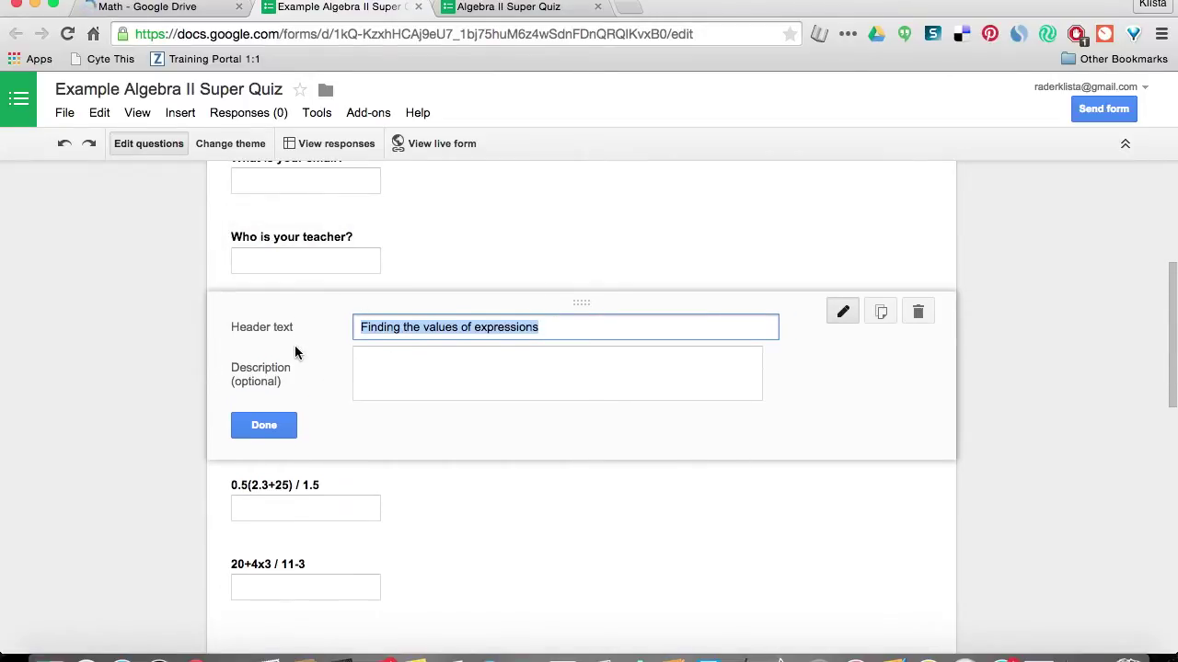
pyautogui.click(257, 431)
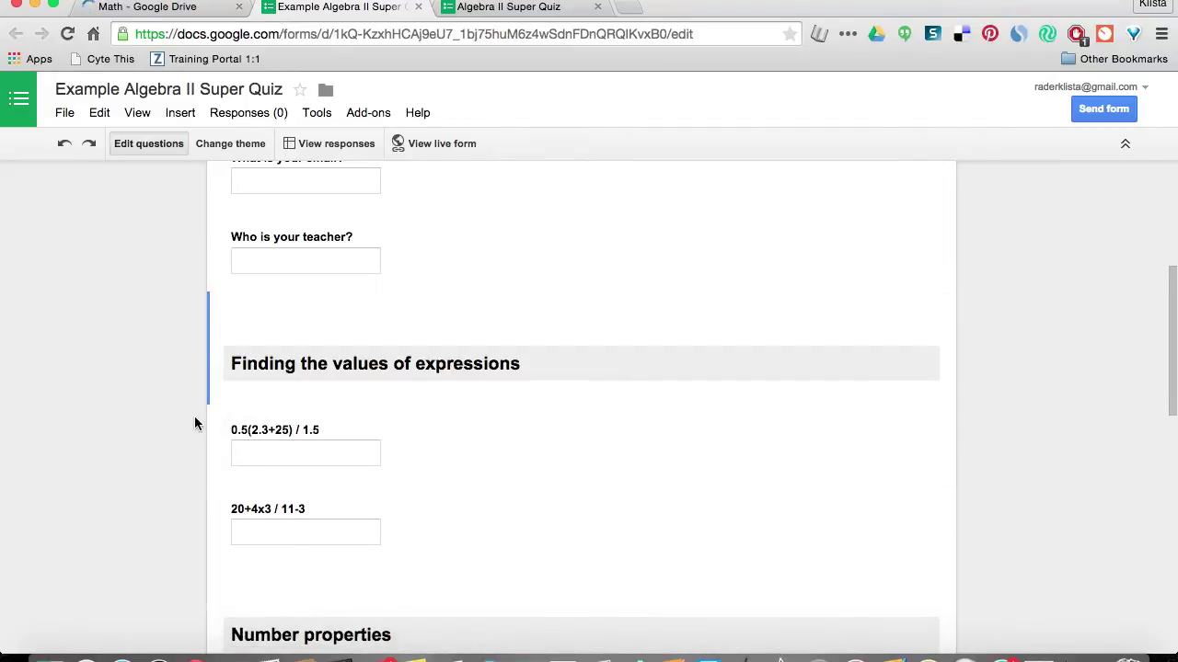
pyautogui.scroll(-2, 194, 419)
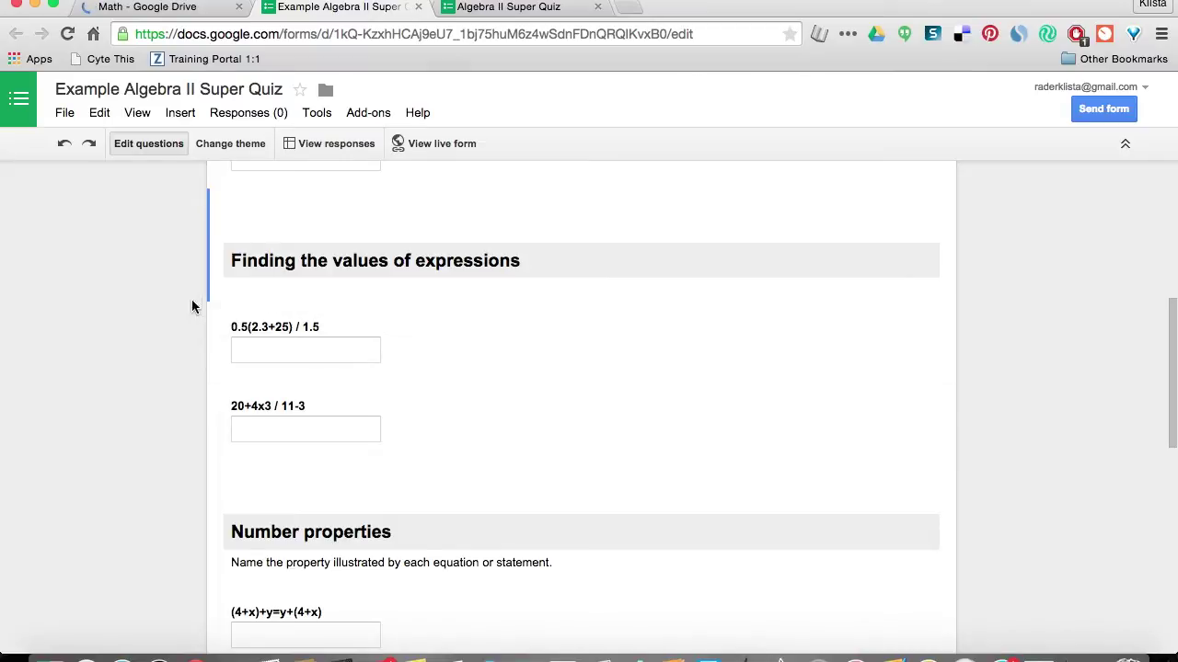
pyautogui.scroll(-3, 161, 466)
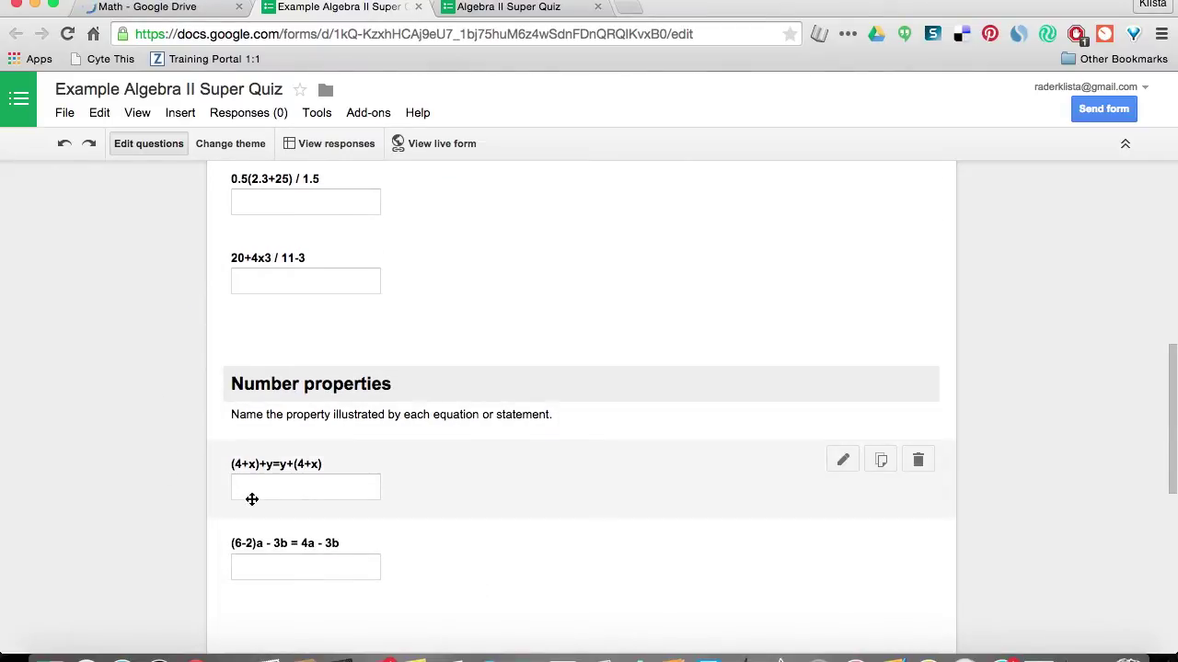
pyautogui.scroll(-2, 249, 498)
pyautogui.scroll(-4, 250, 499)
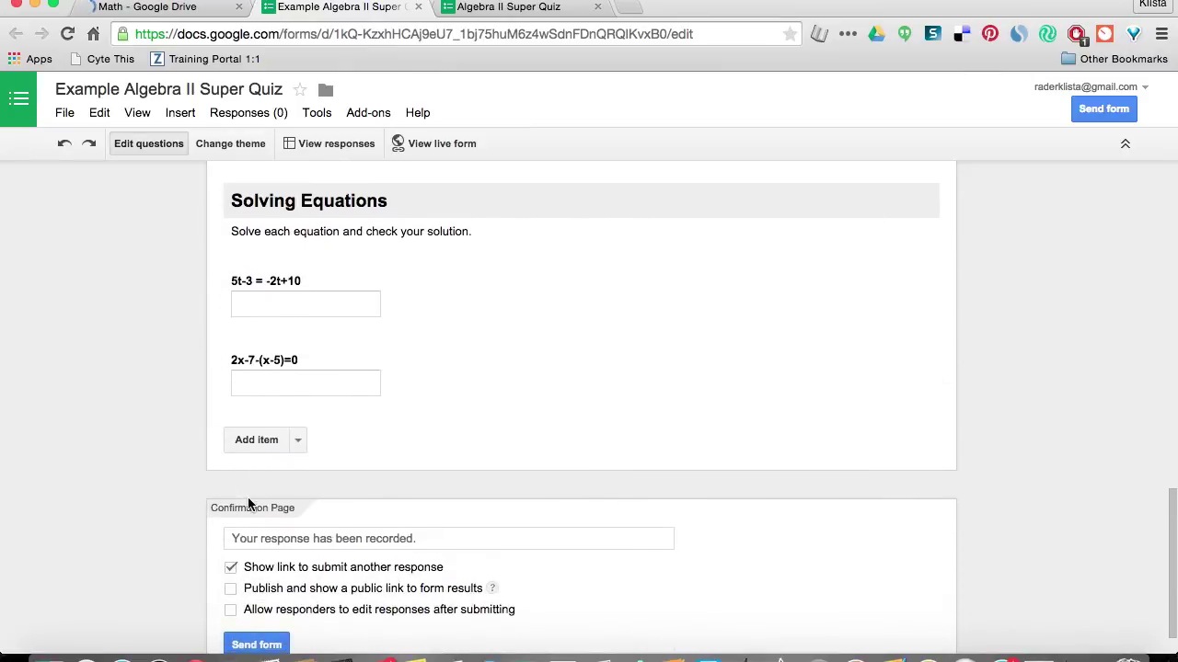
# Add a Section header item with the text 'Basic Addition' at the end of the quiz.
pyautogui.click(298, 445)
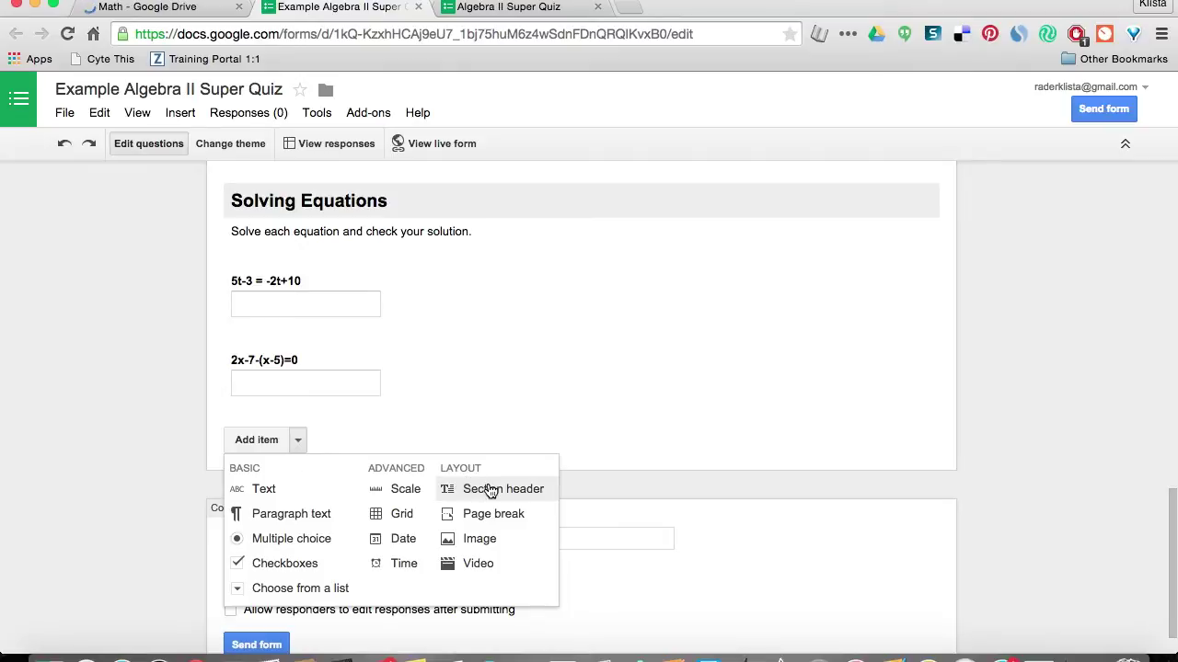
pyautogui.click(490, 491)
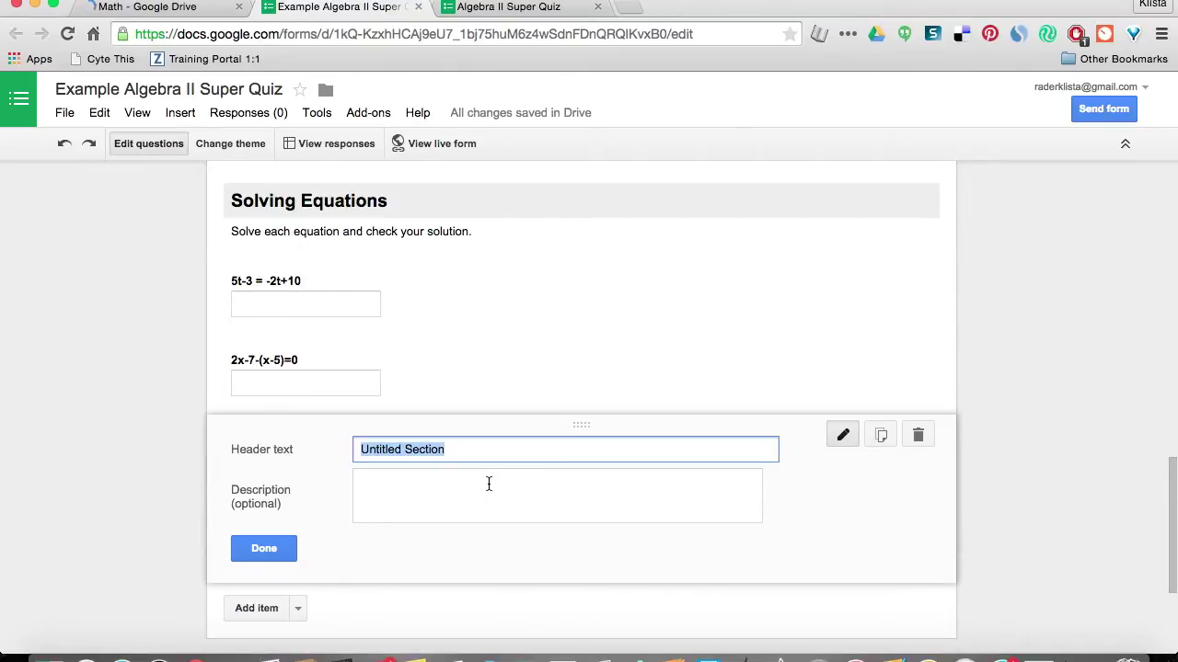
pyautogui.write('Basic Ad')
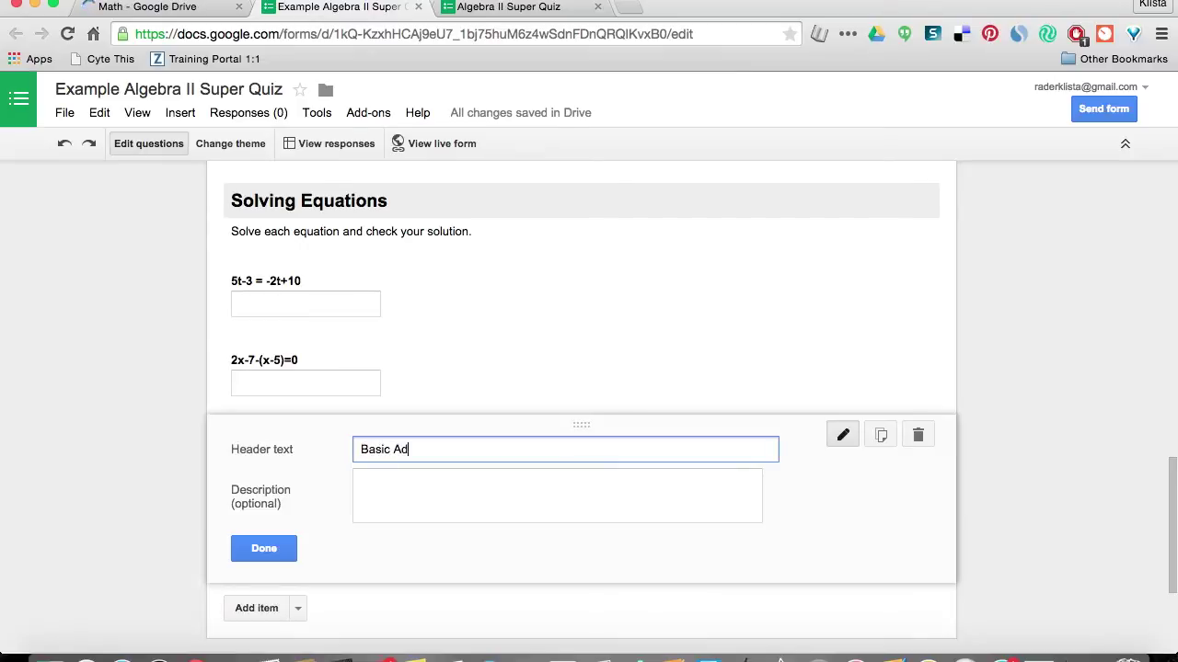
pyautogui.write('dition')
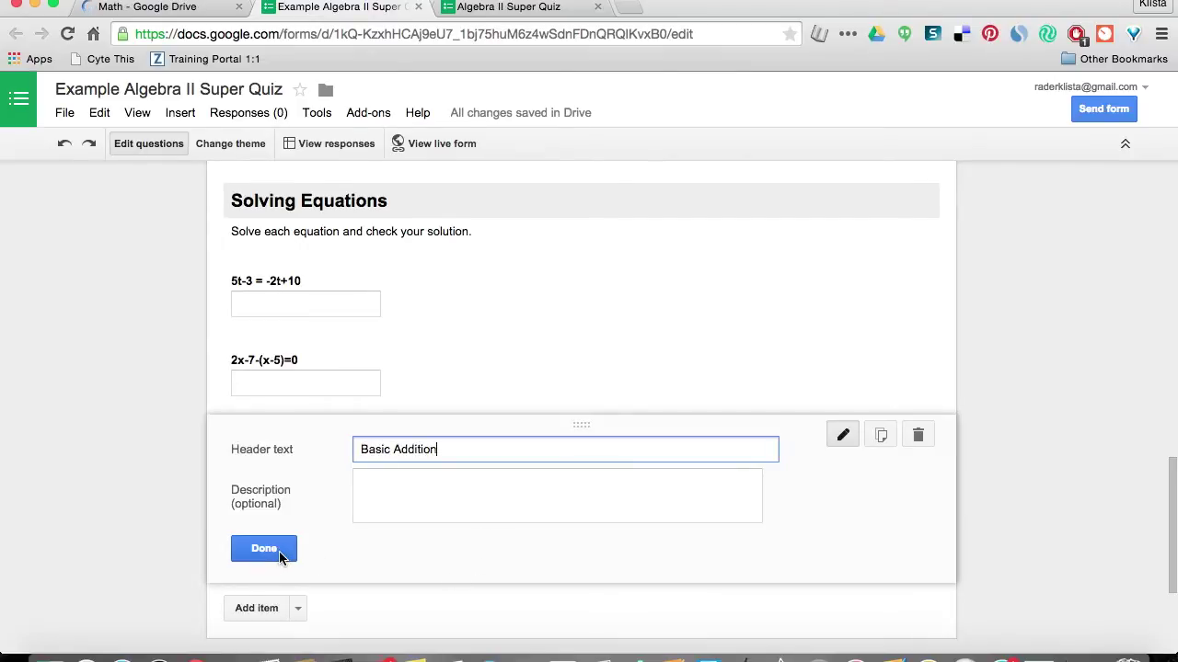
pyautogui.click(281, 552)
pyautogui.scroll(-3, 267, 488)
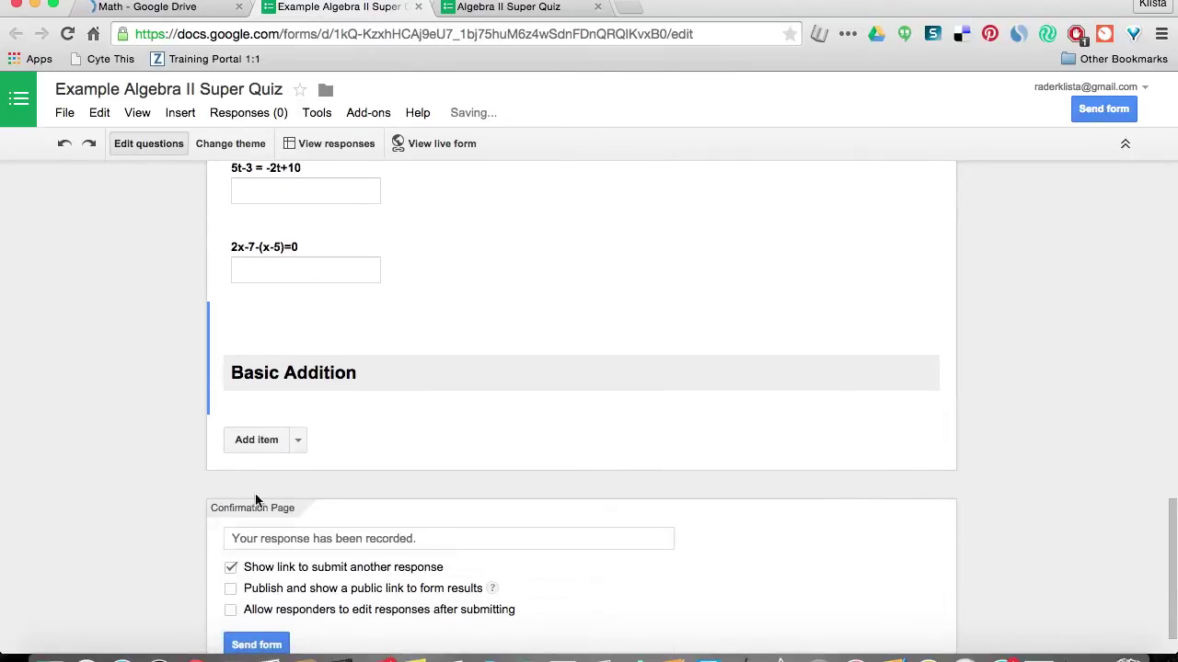
pyautogui.click(300, 443)
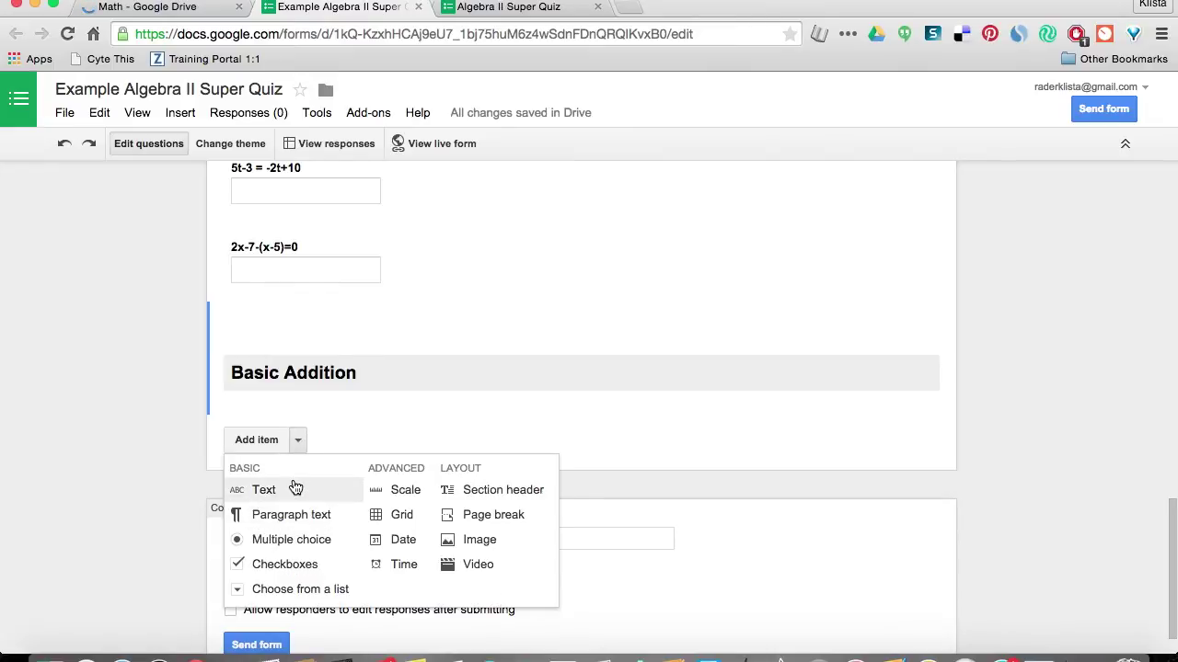
# Add a Text question titled '2+2' under Basic Addition, then scroll back to the top.
pyautogui.click(296, 491)
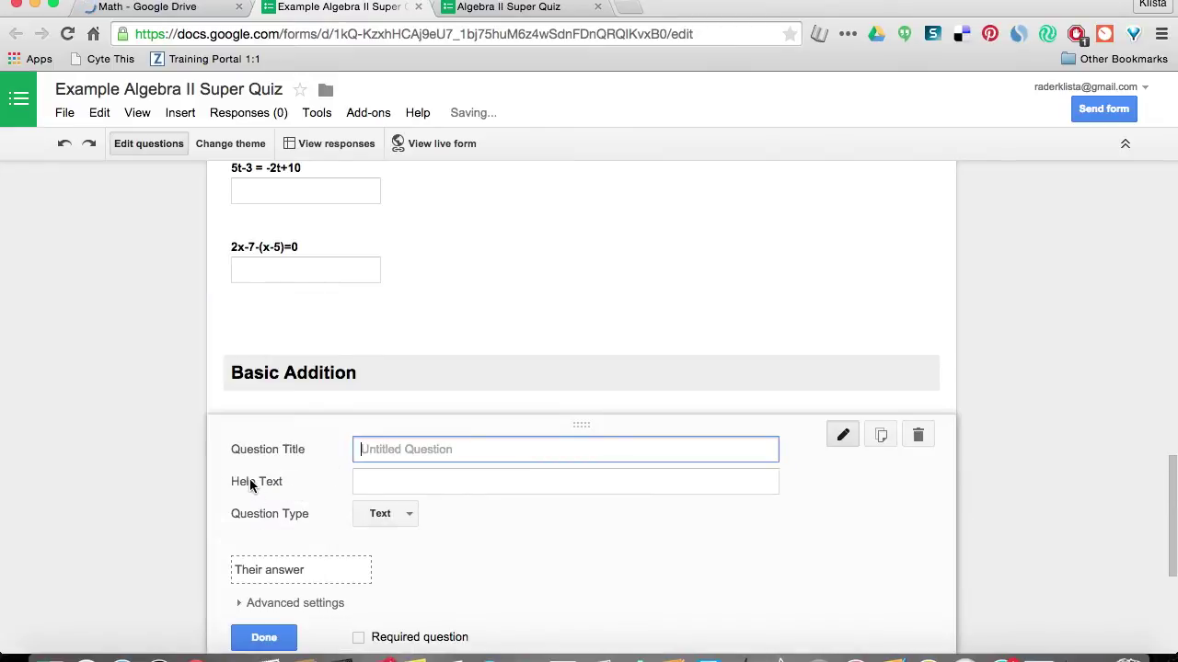
pyautogui.write('2+2')
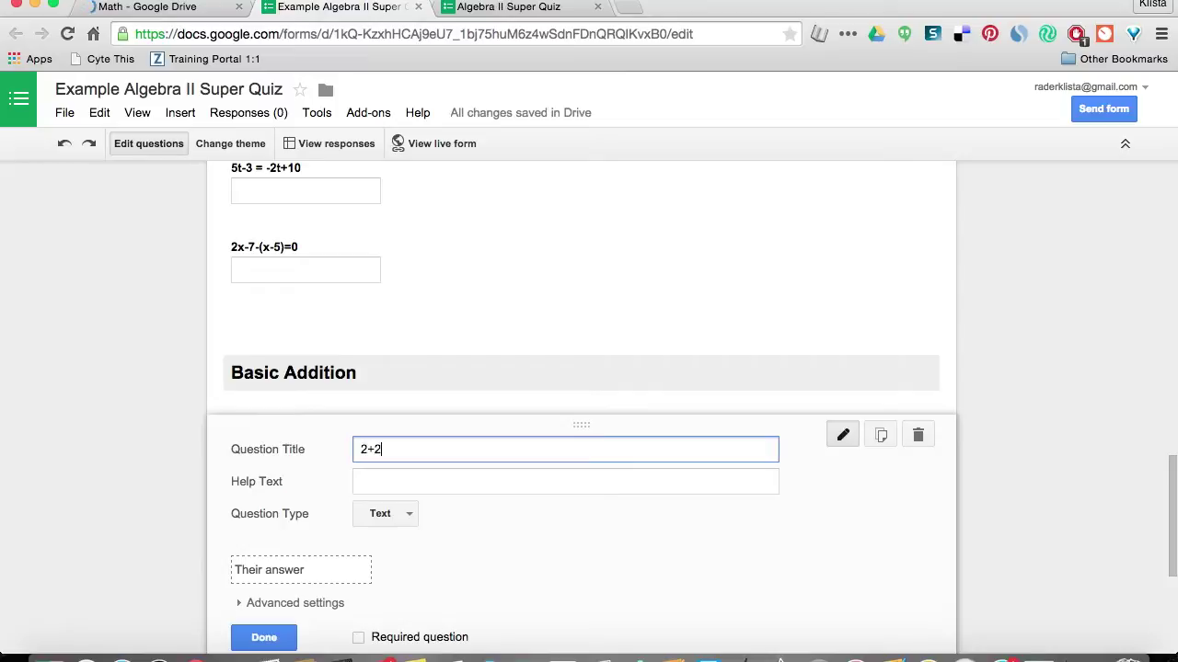
pyautogui.scroll(-2, 237, 532)
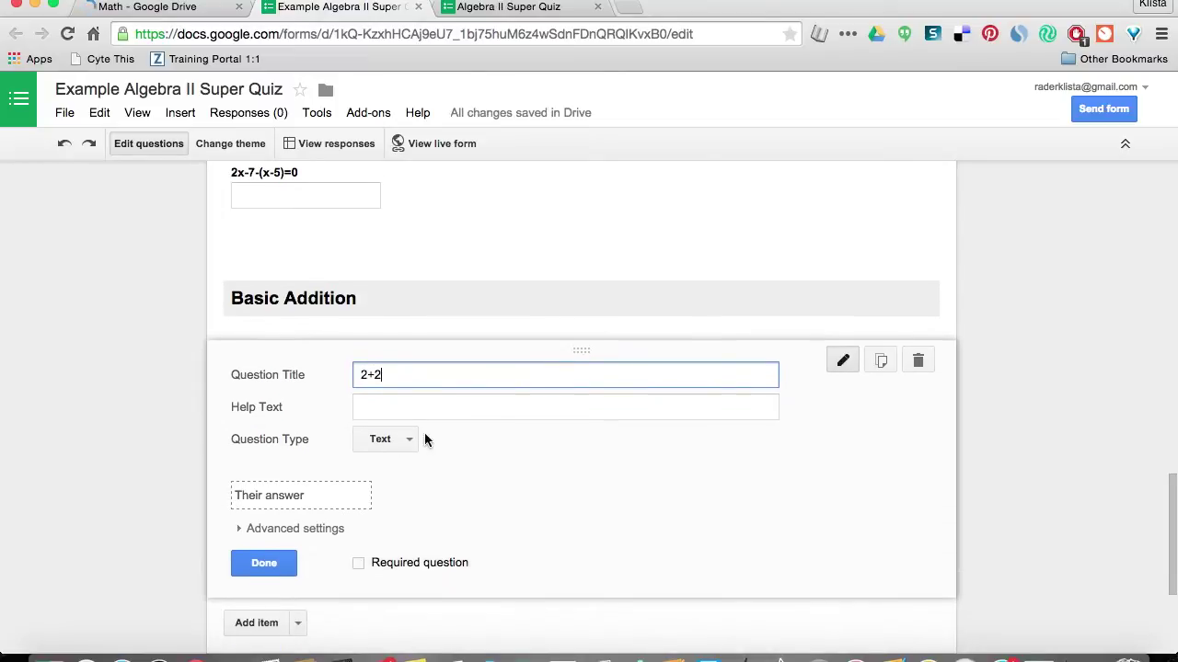
pyautogui.click(261, 570)
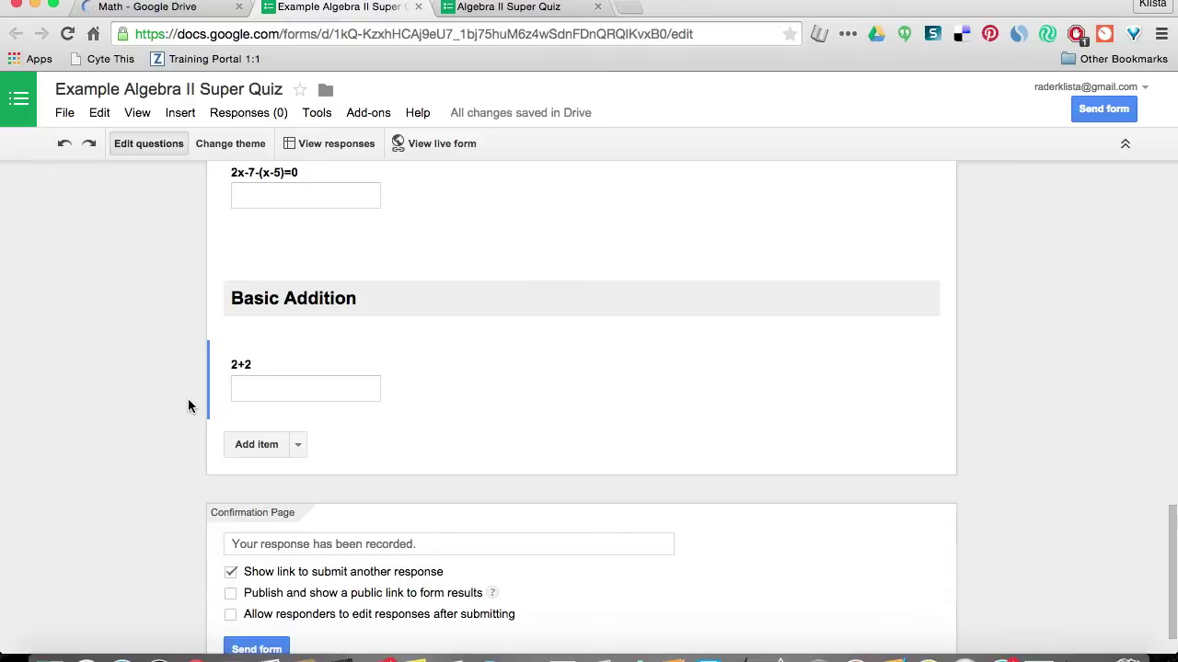
pyautogui.scroll(5, 188, 400)
pyautogui.scroll(10, 188, 406)
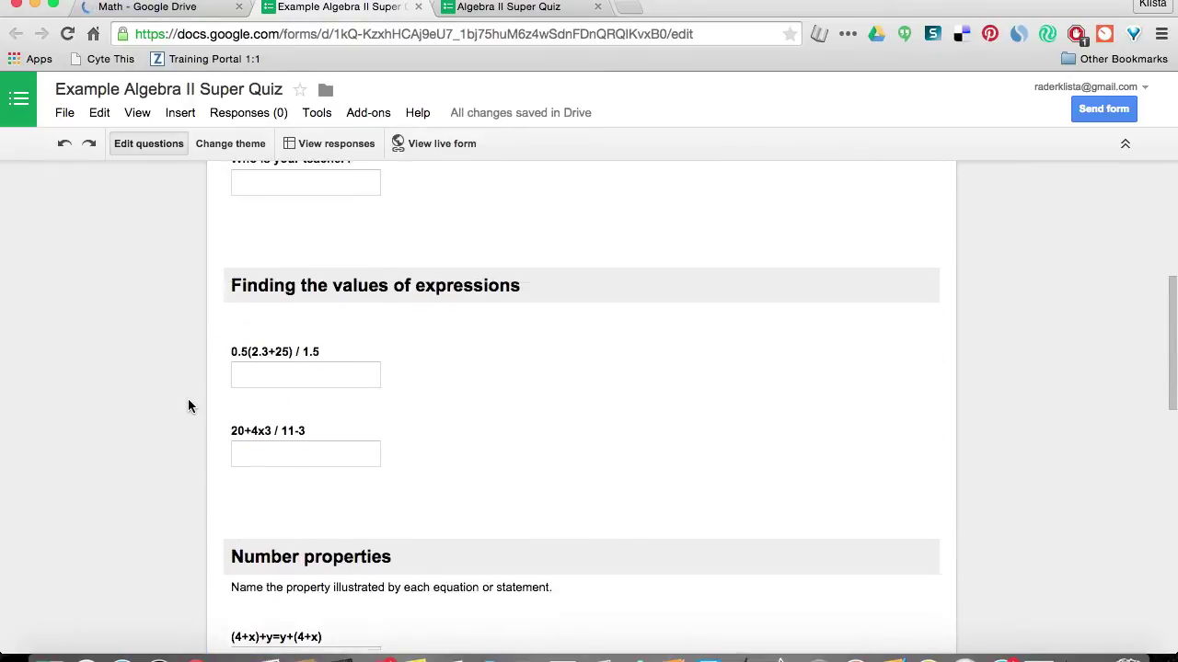
pyautogui.scroll(2, 201, 333)
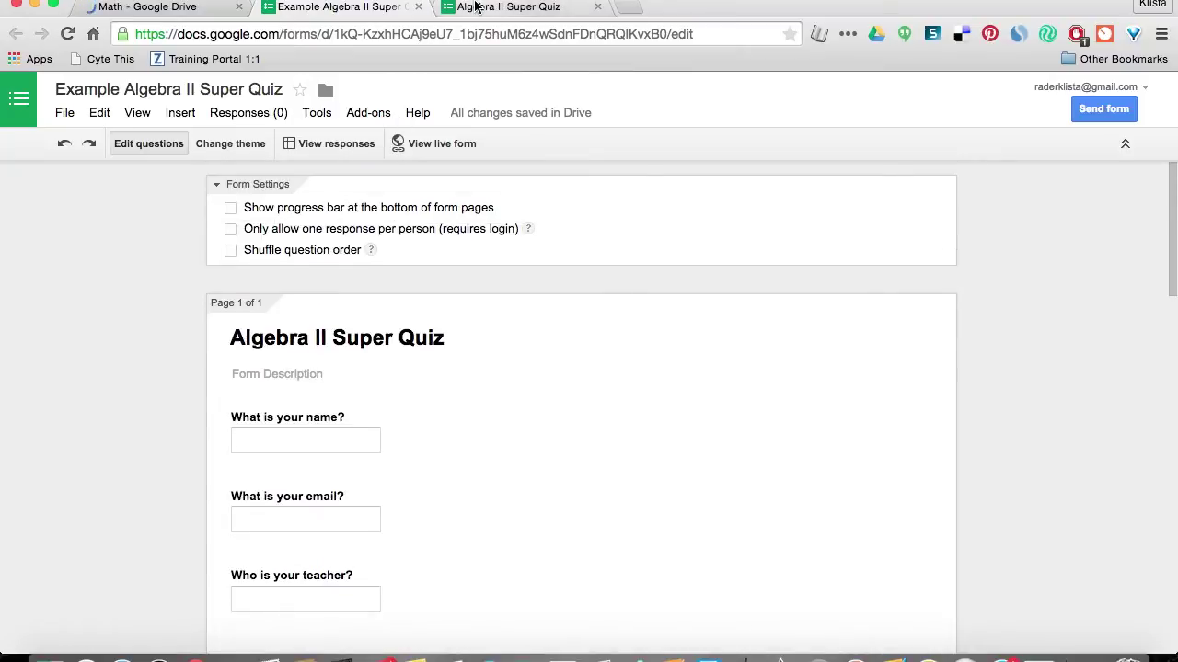
pyautogui.click(476, 9)
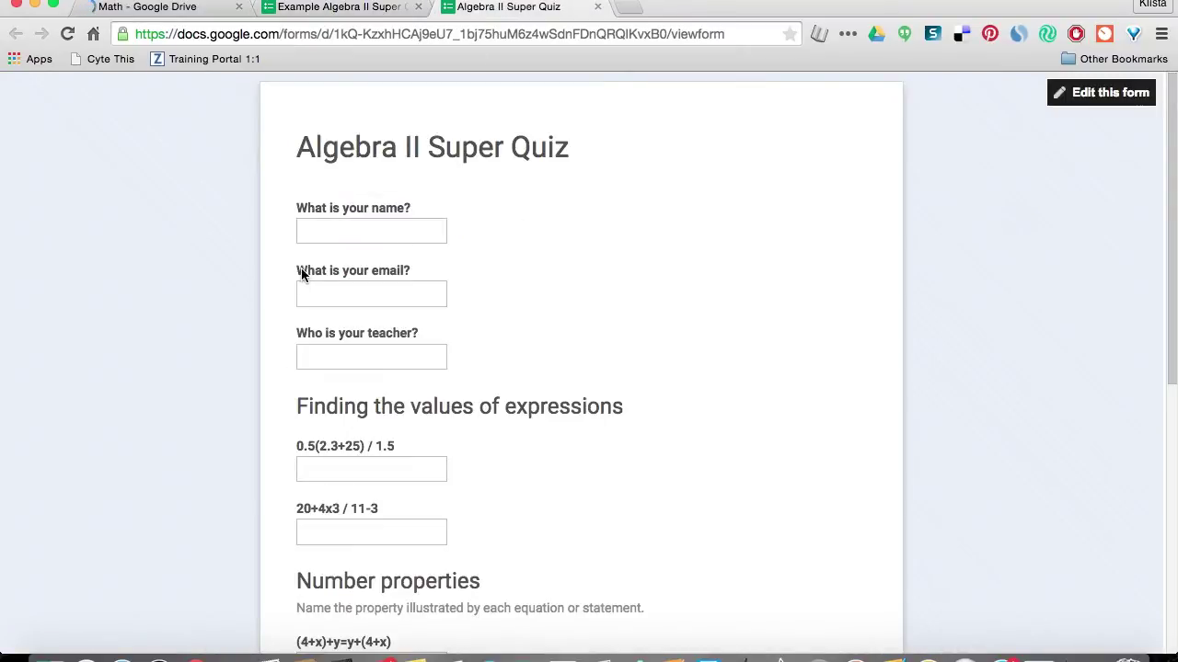
pyautogui.scroll(-5, 259, 334)
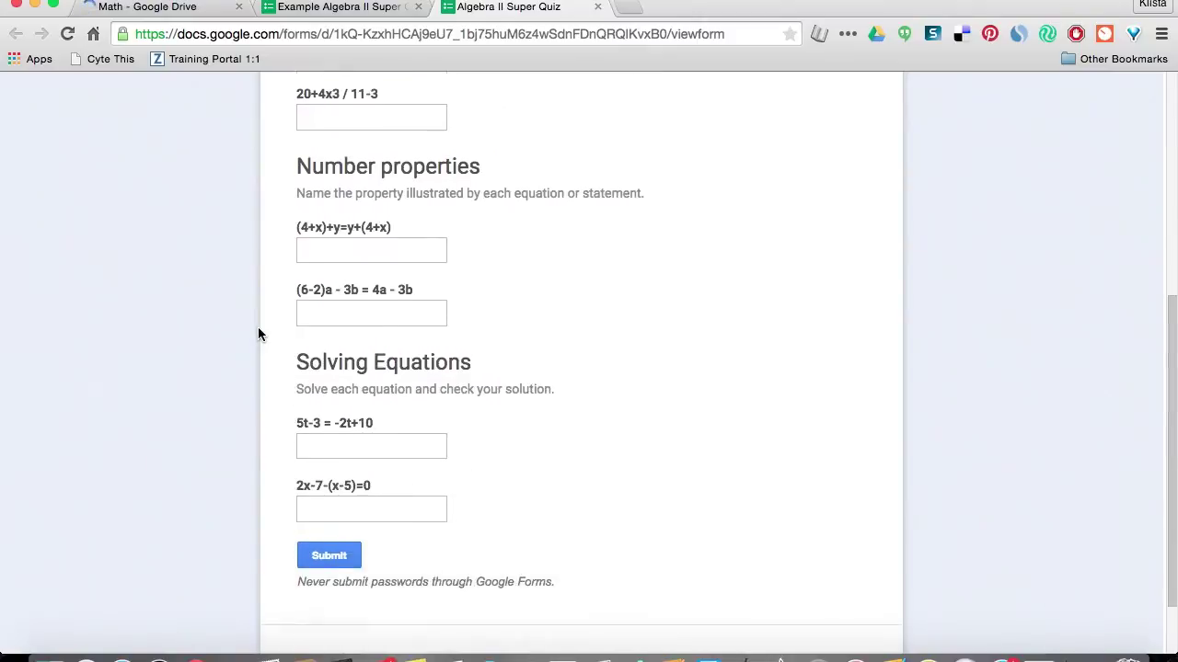
pyautogui.scroll(5, 258, 334)
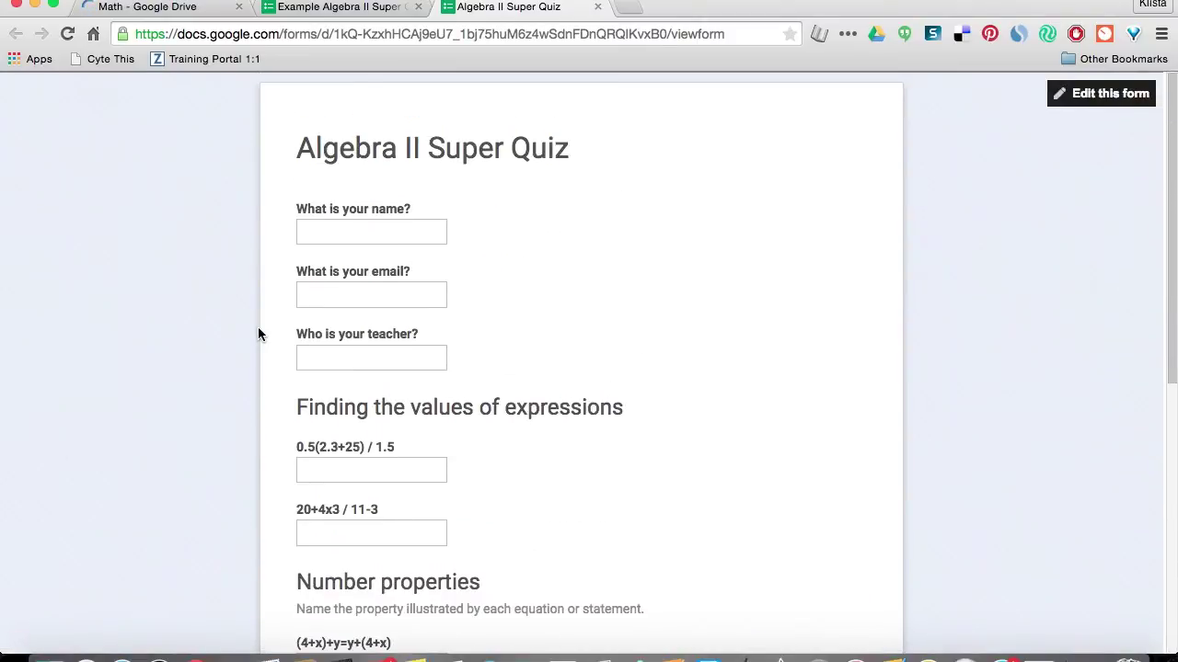
pyautogui.click(303, 233)
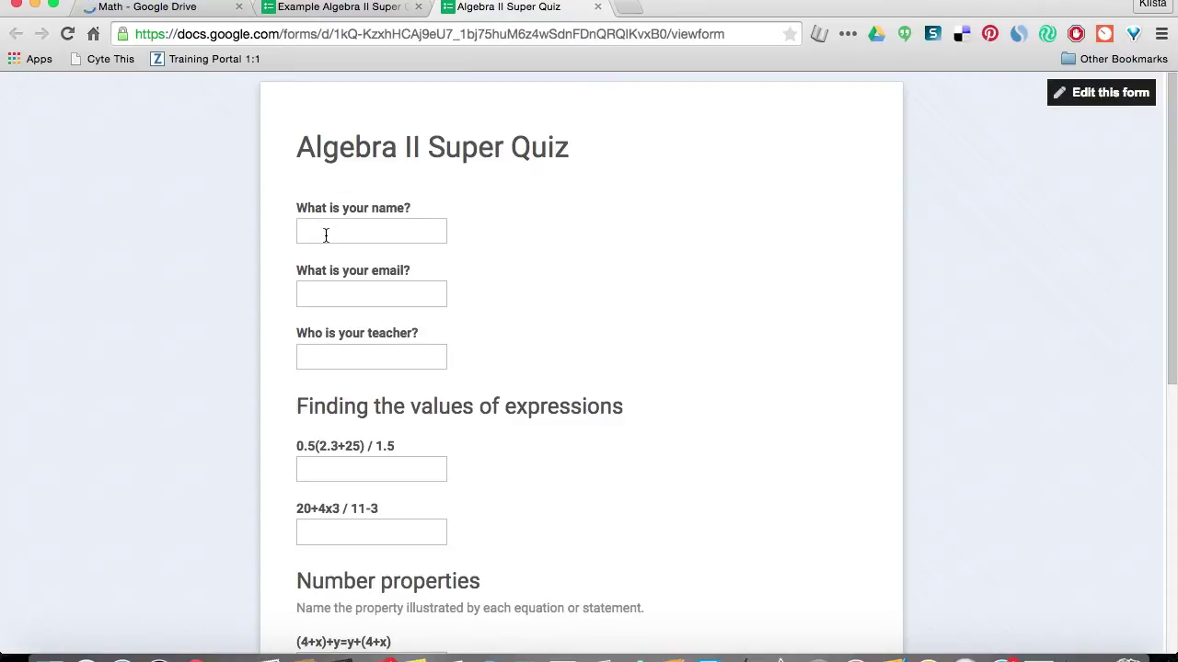
pyautogui.click(326, 235)
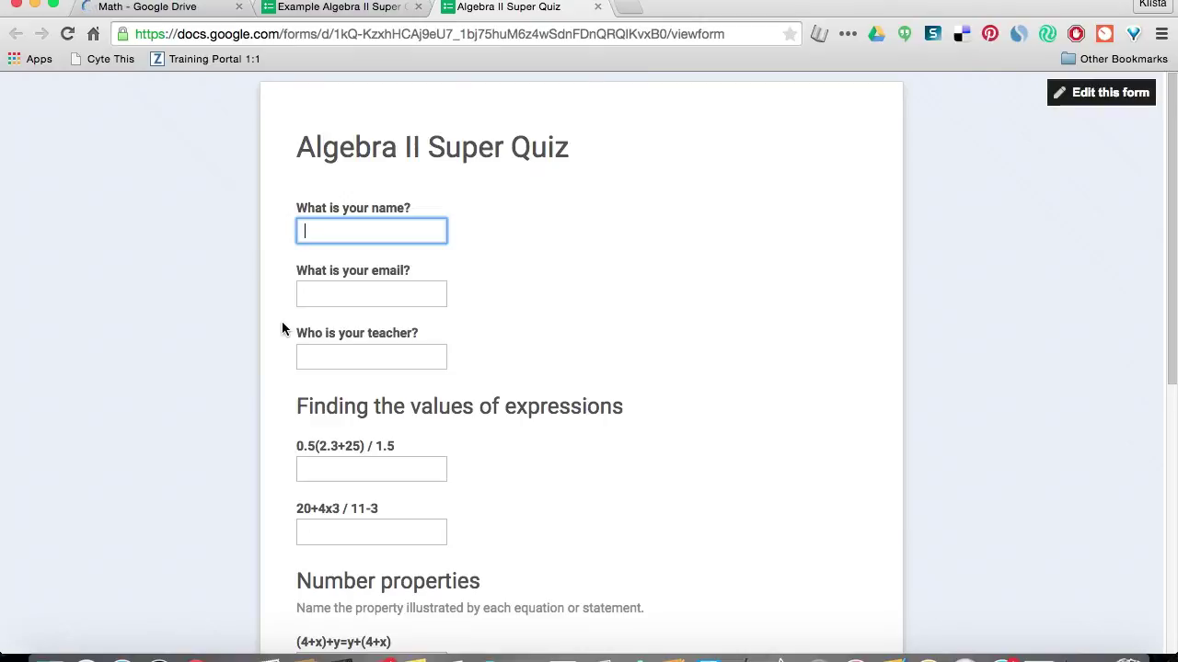
# Fill in the student's name, the autofilled email address, and 'Test' as the teacher.
pyautogui.click(371, 293)
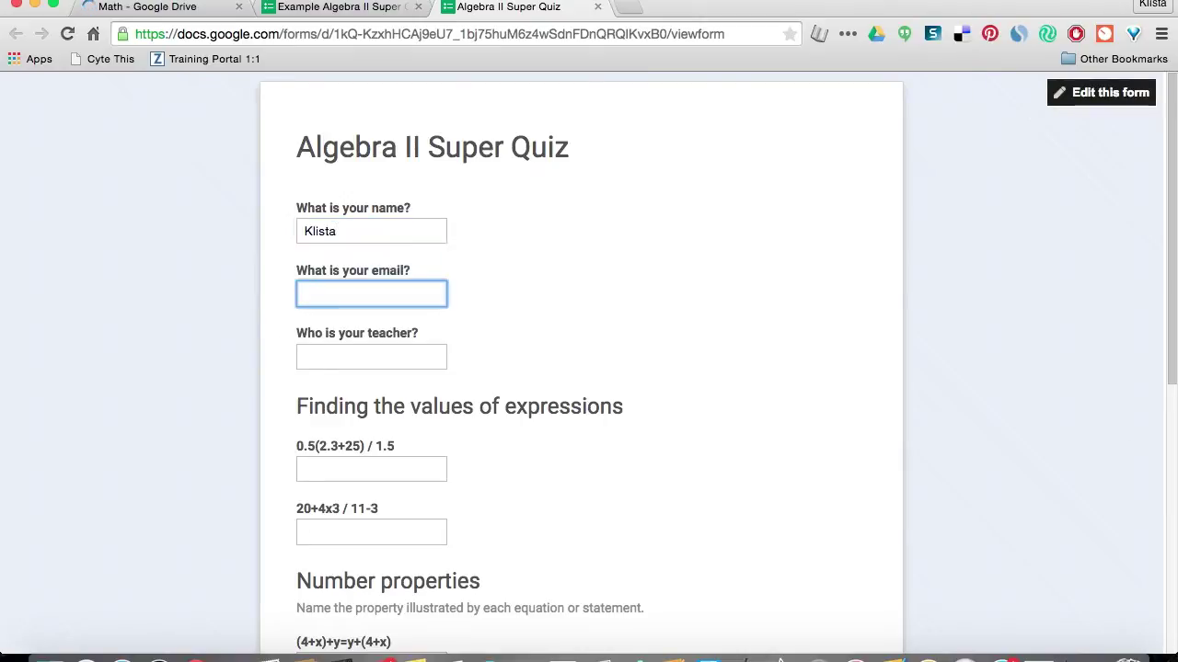
pyautogui.press('Down')
pyautogui.press('Tab')
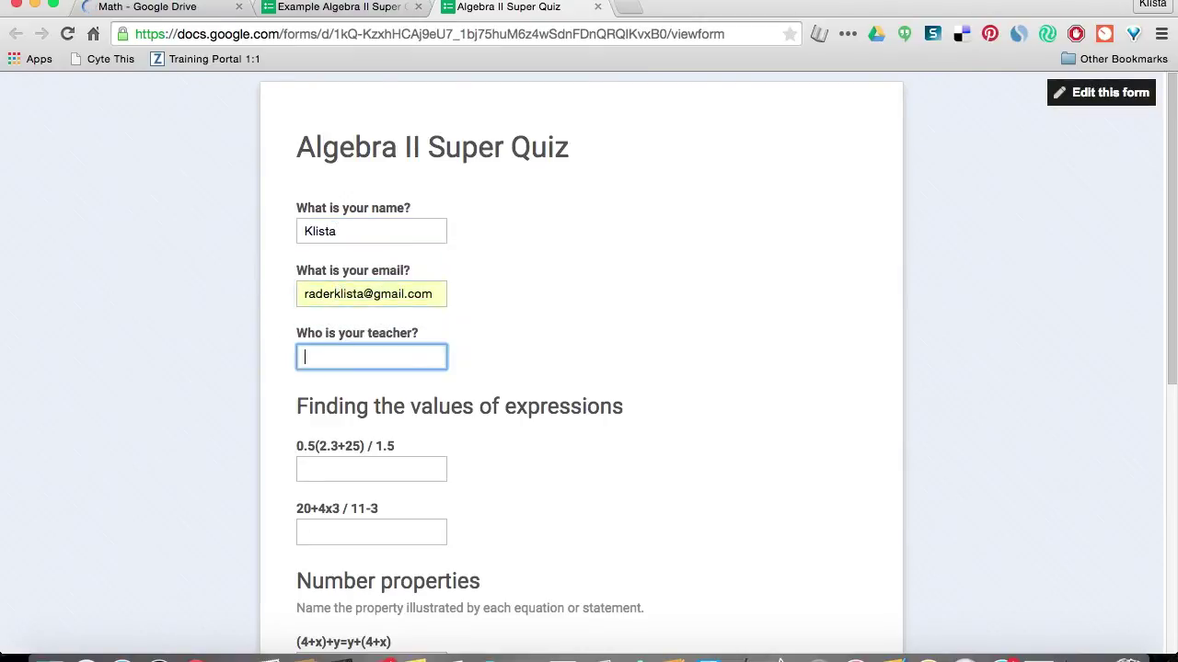
pyautogui.write('Test')
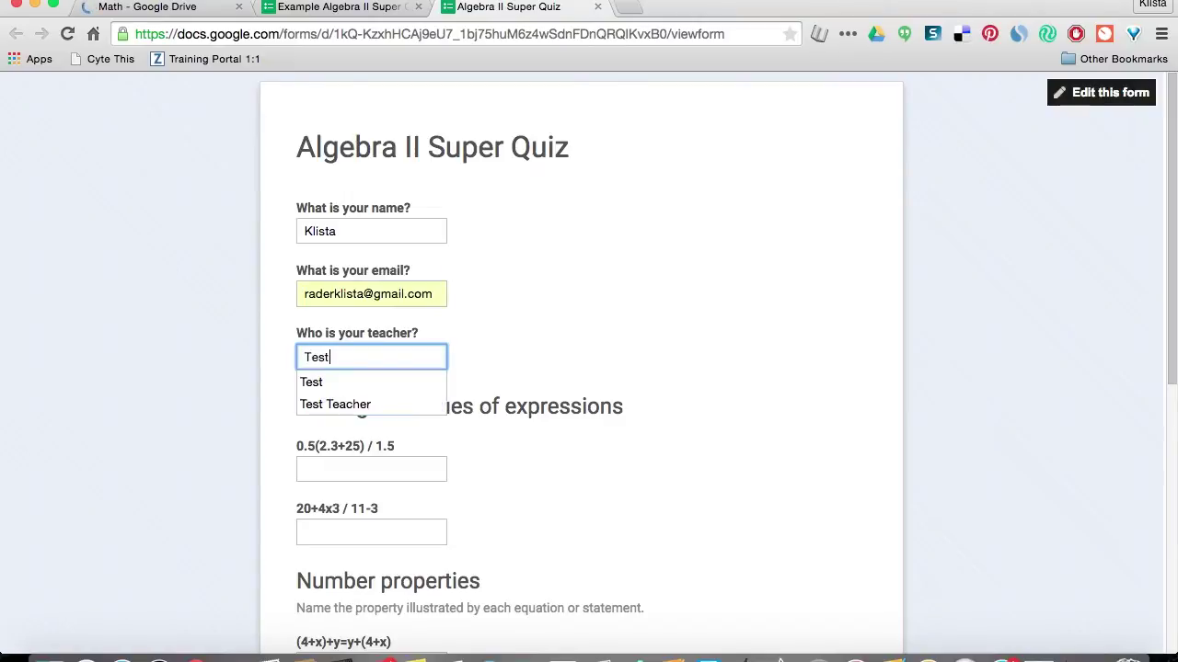
pyautogui.press('Tab')
# Answer 9.1 and 4 for the expressions, then Commutative Property and Substitution Property.
pyautogui.scroll(-2, 435, 451)
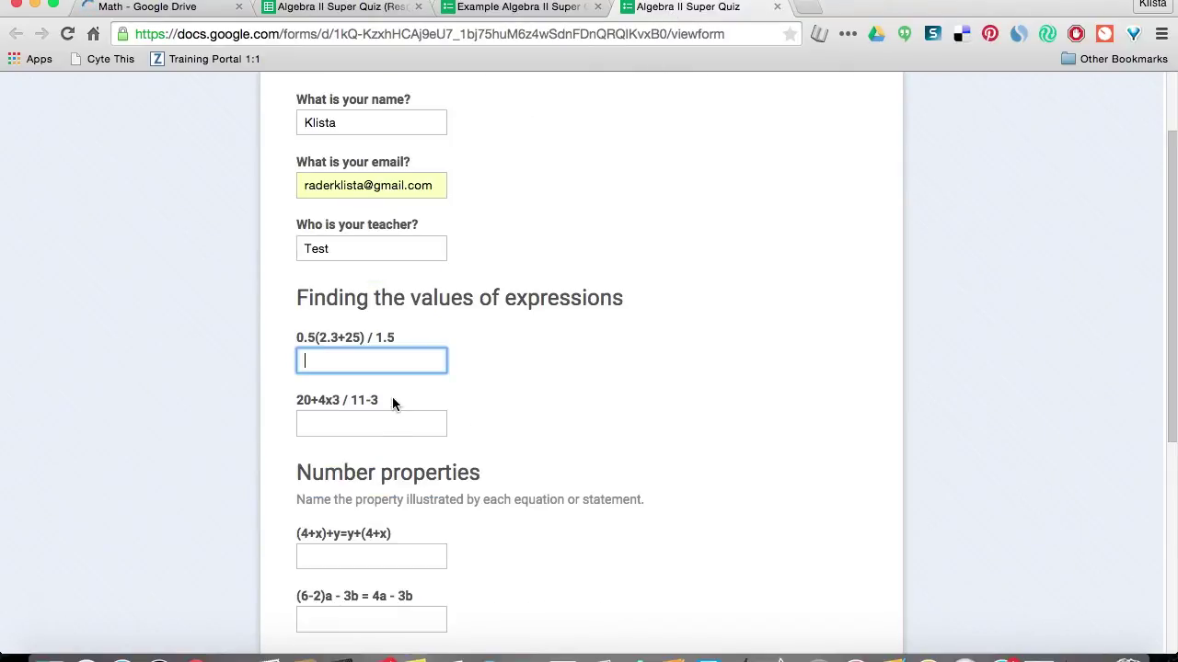
pyautogui.write('9.1')
pyautogui.press('Tab')
pyautogui.write('Cc')
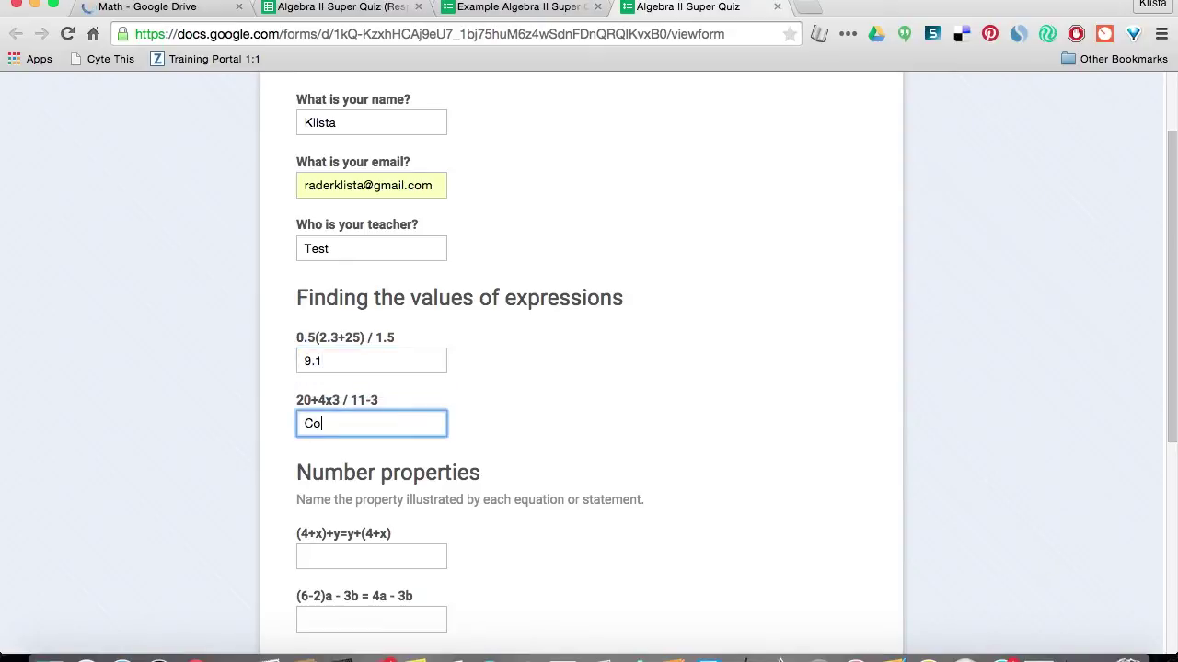
pyautogui.press('BackSpace')
pyautogui.press('BackSpace')
pyautogui.write('4')
pyautogui.press('Tab')
pyautogui.write('C')
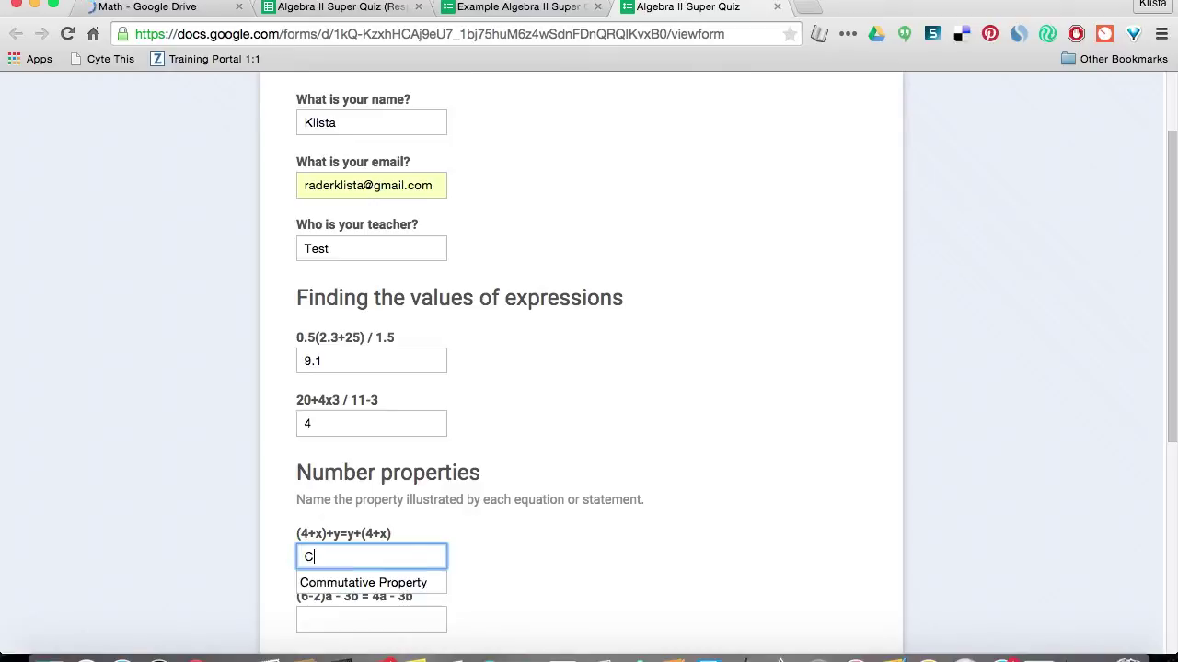
pyautogui.write('om')
pyautogui.press('Down')
pyautogui.press('Tab')
pyautogui.write('Sub')
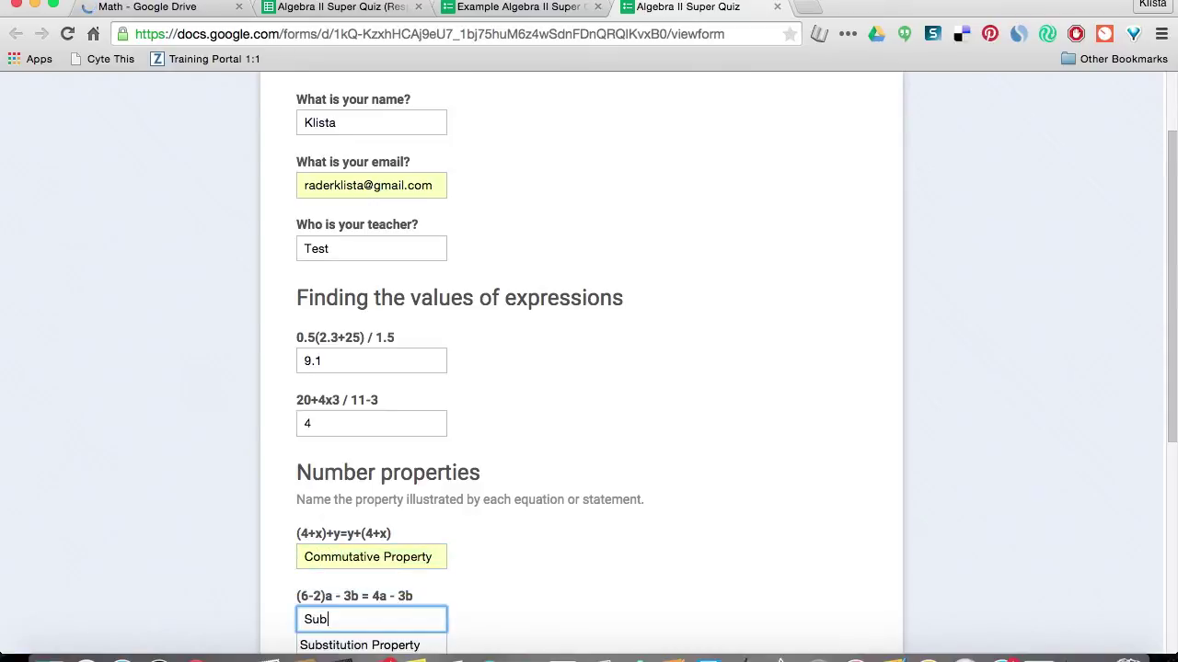
pyautogui.press('Down')
# Answer the two equations with t = 13/7 and x=2.
pyautogui.press('Tab')
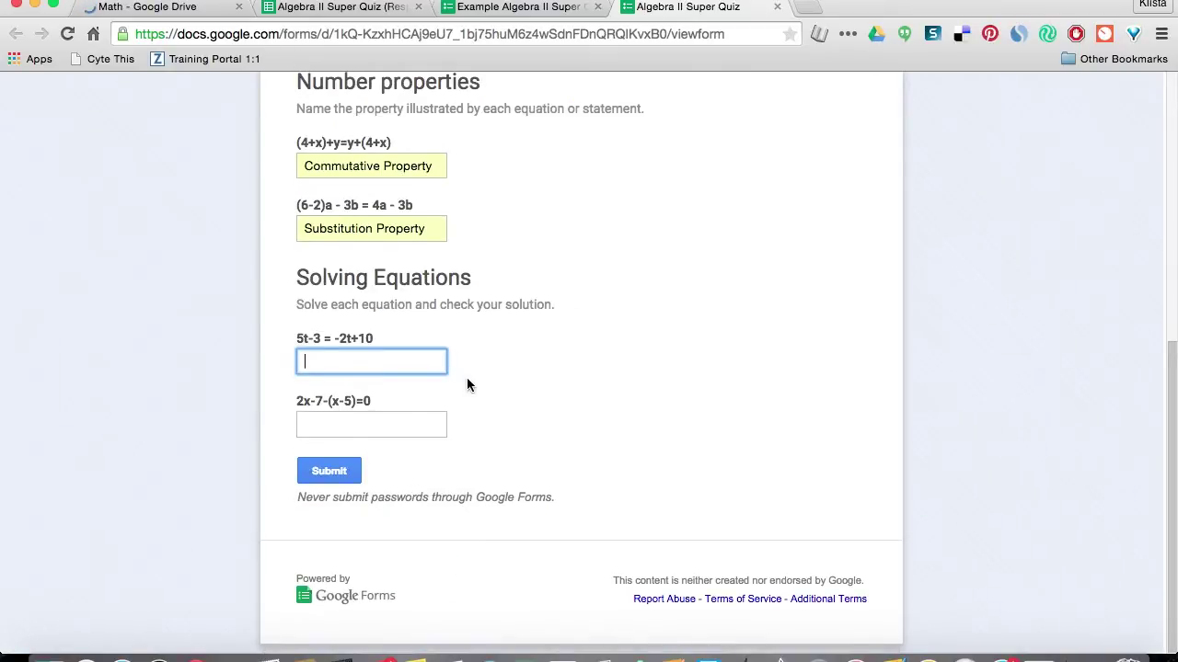
pyautogui.write('t')
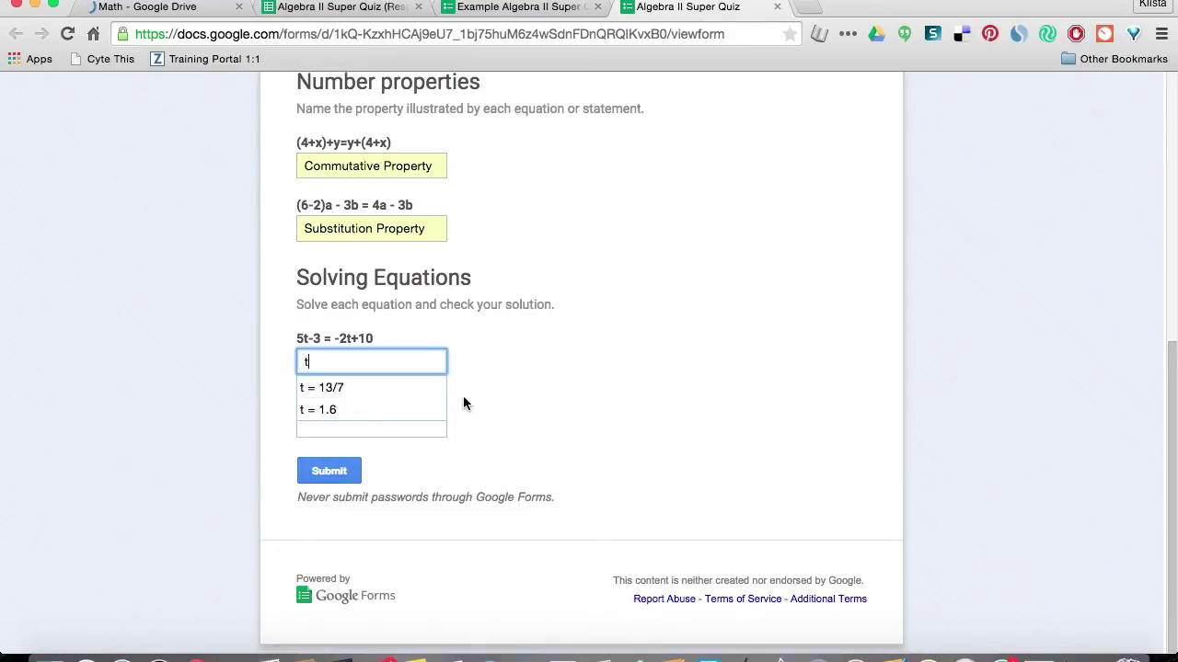
pyautogui.click(378, 387)
pyautogui.click(352, 428)
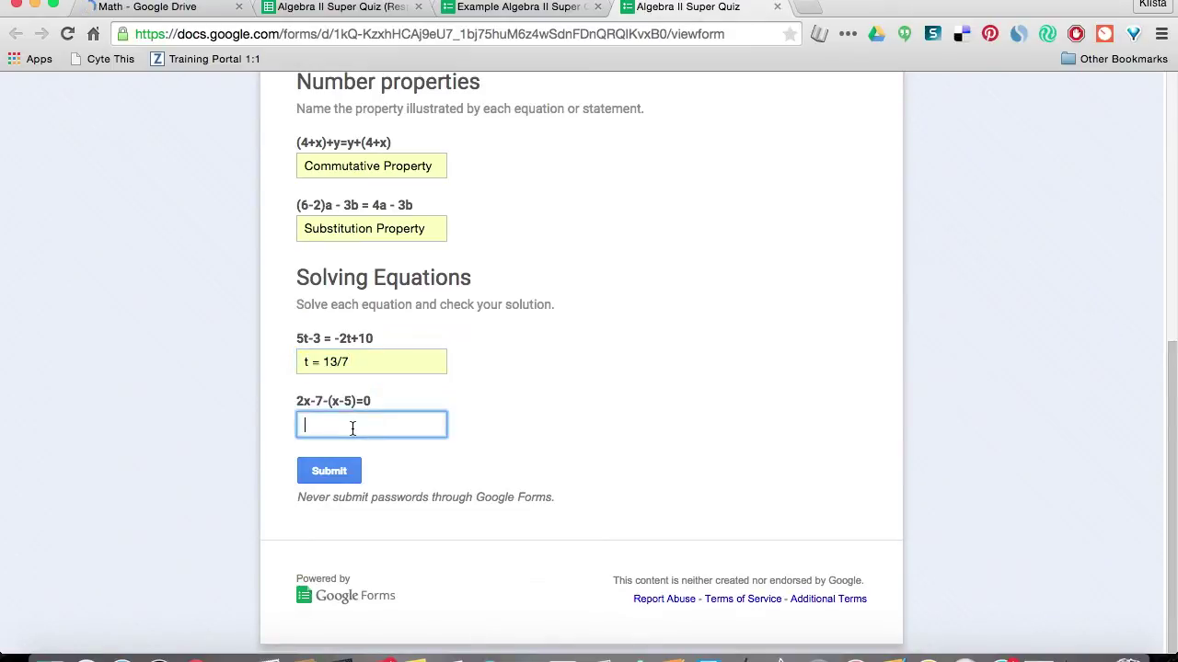
pyautogui.write('x')
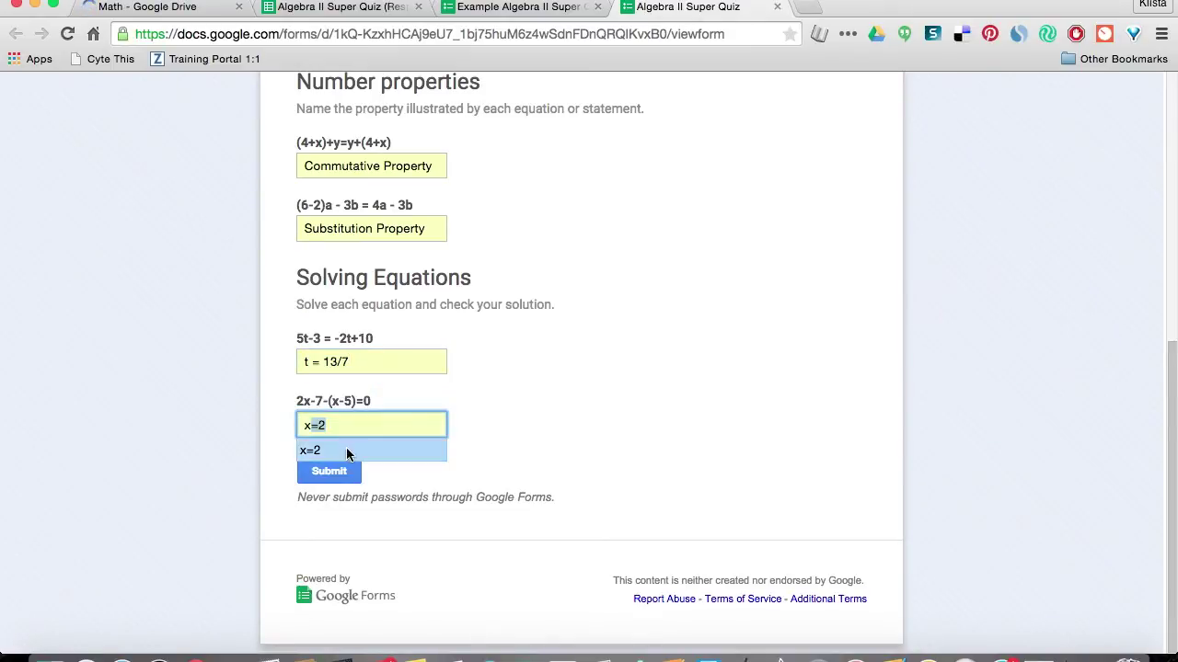
pyautogui.click(340, 448)
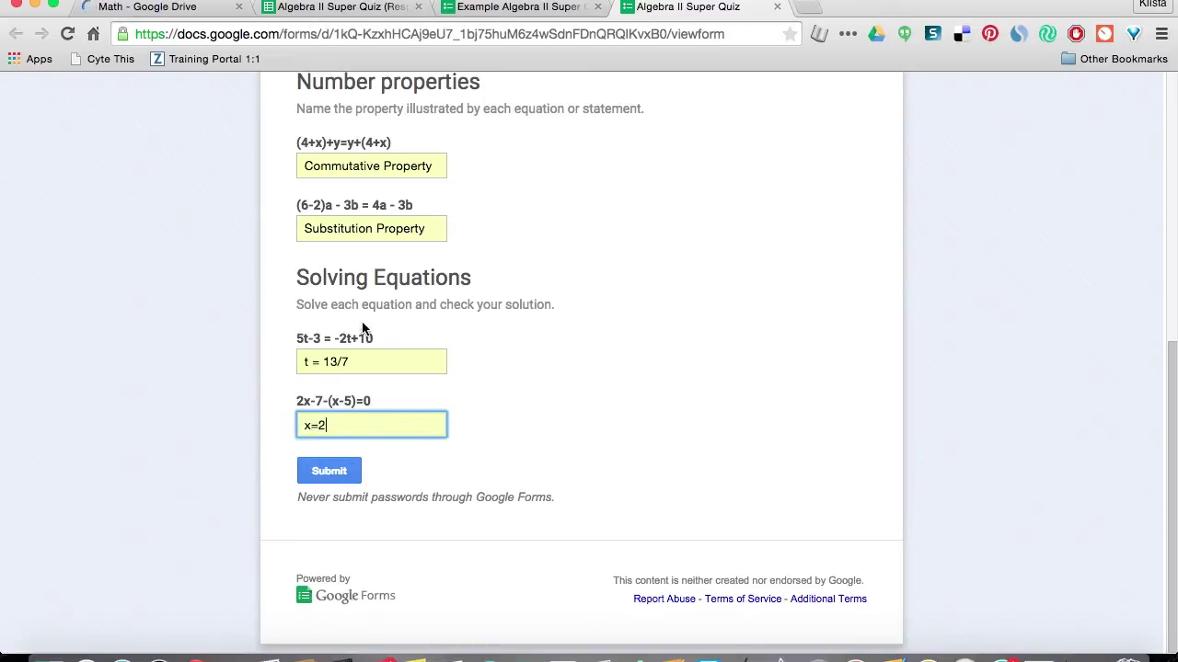
# Submit the quiz response and close the form editor tab.
pyautogui.click(348, 474)
pyautogui.click(349, 472)
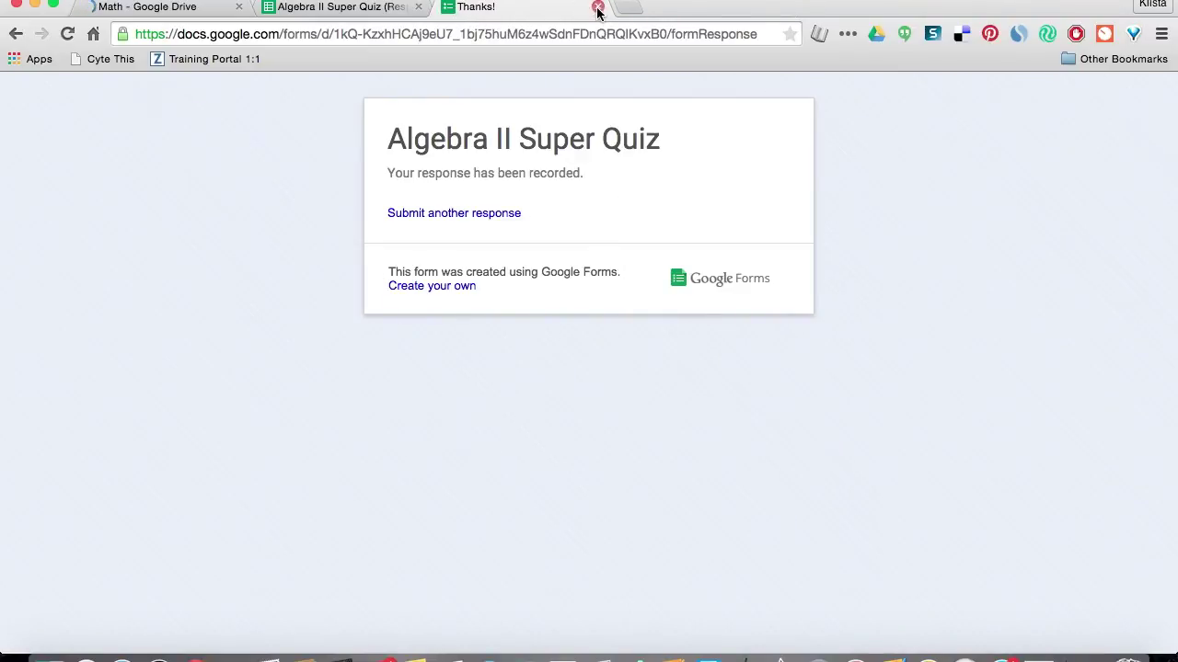
pyautogui.click(597, 7)
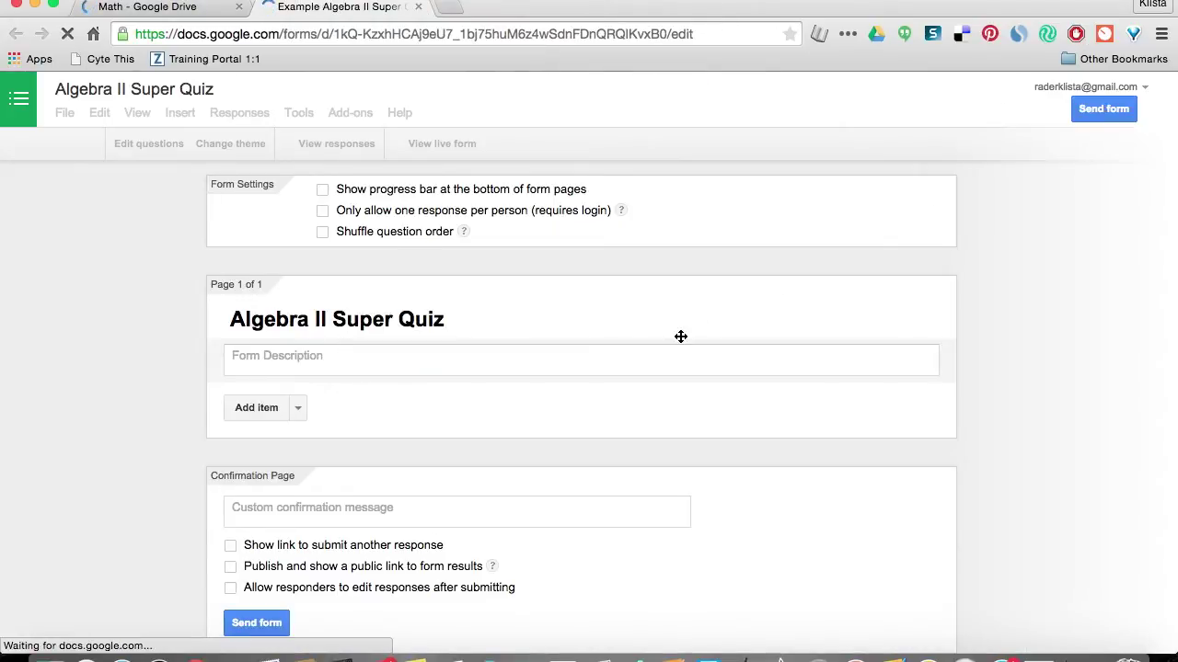
# Close the form tab and open Copy of Algebra II Super Quiz (Responses) from Drive.
pyautogui.press('super+w')
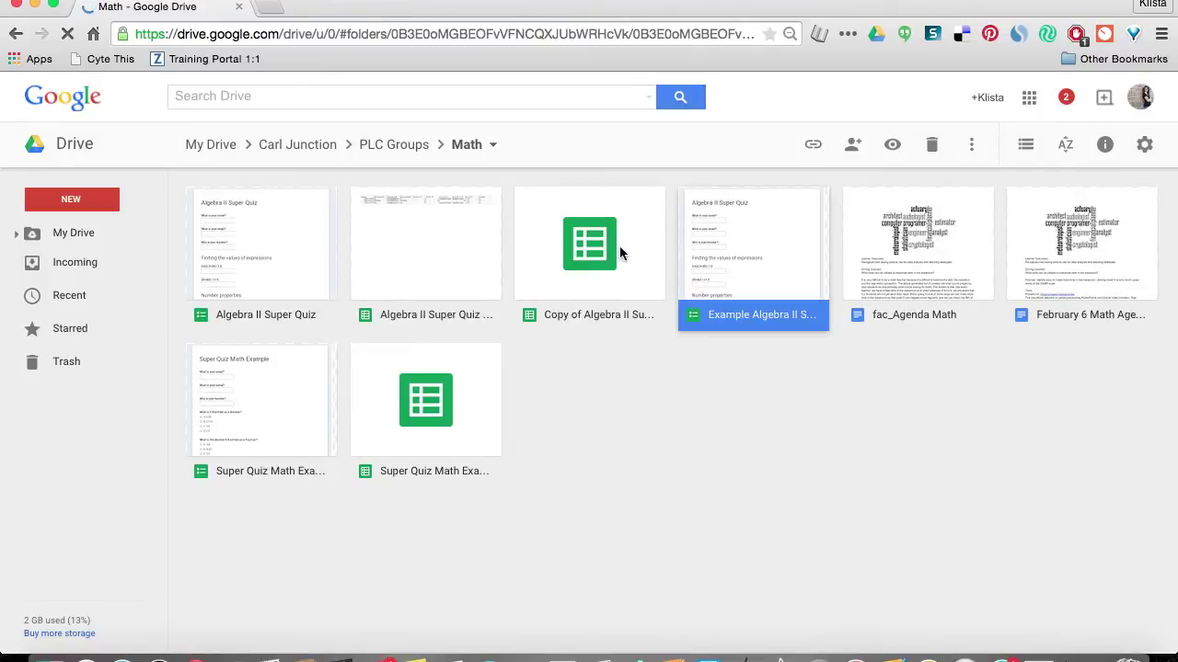
pyautogui.doubleClick(619, 246)
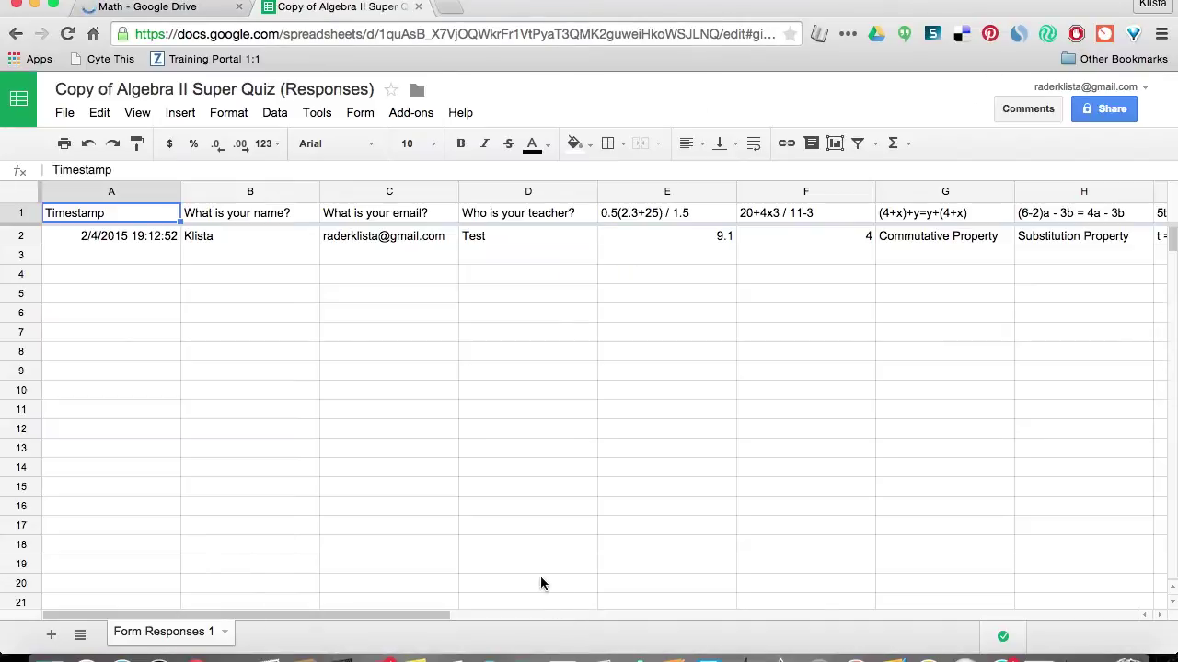
# Search the Add-ons > Get add-ons store for the Super Quiz add-on.
pyautogui.click(435, 622)
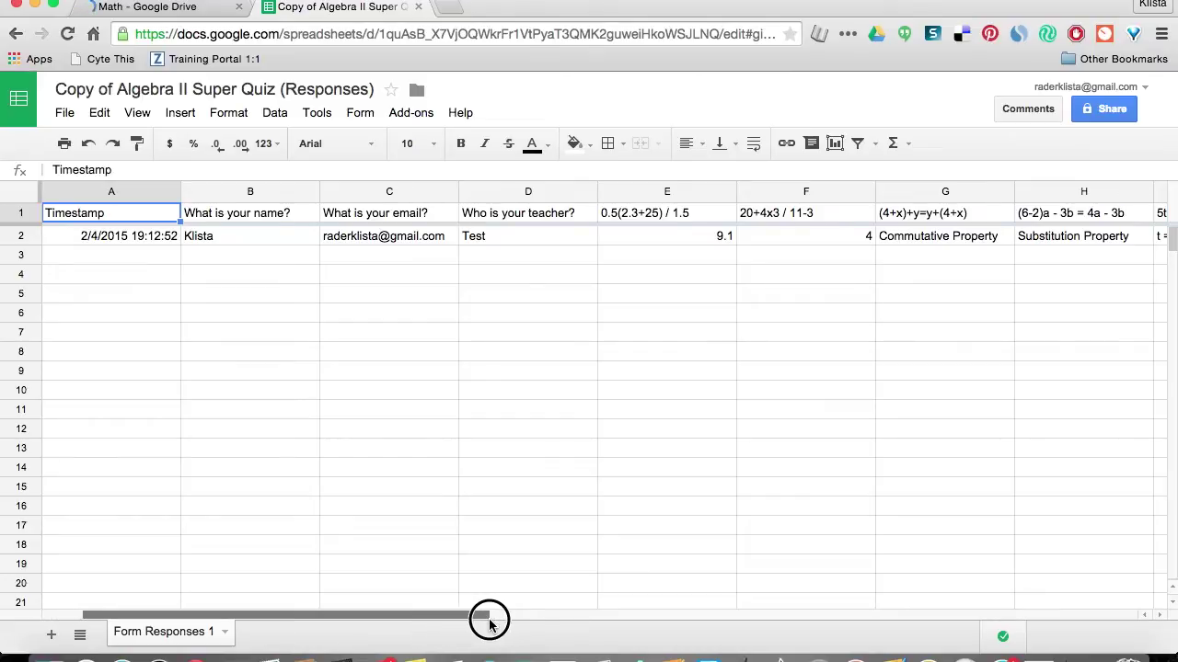
pyautogui.moveTo(488, 623); pyautogui.dragTo(386, 607)
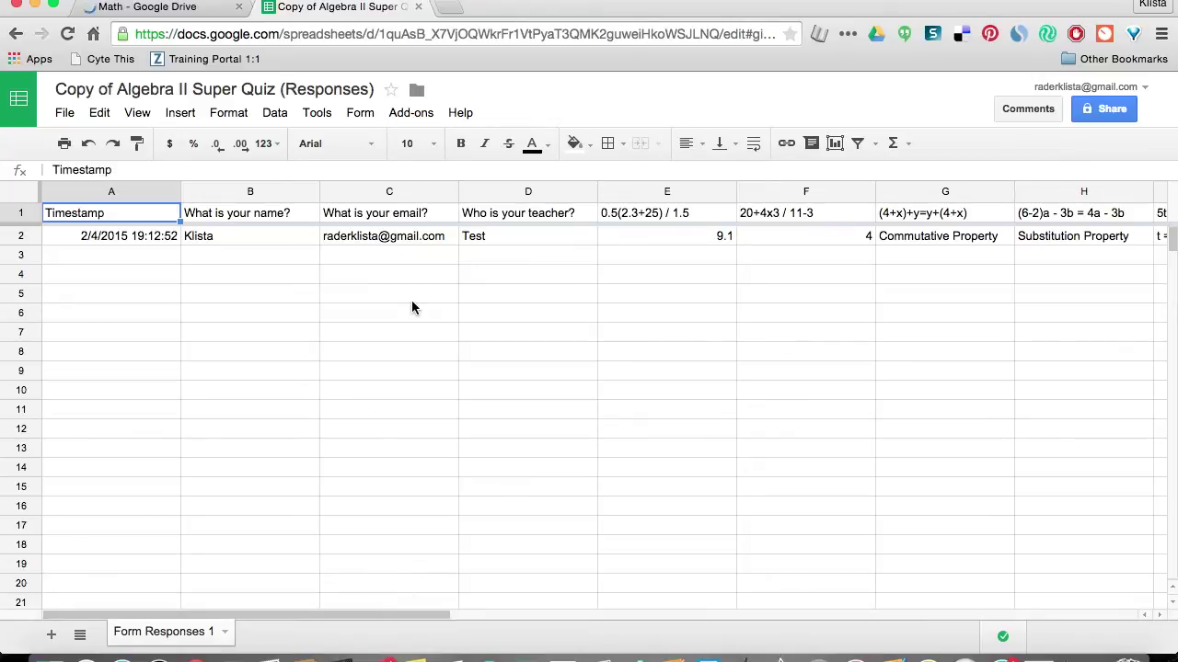
pyautogui.click(410, 114)
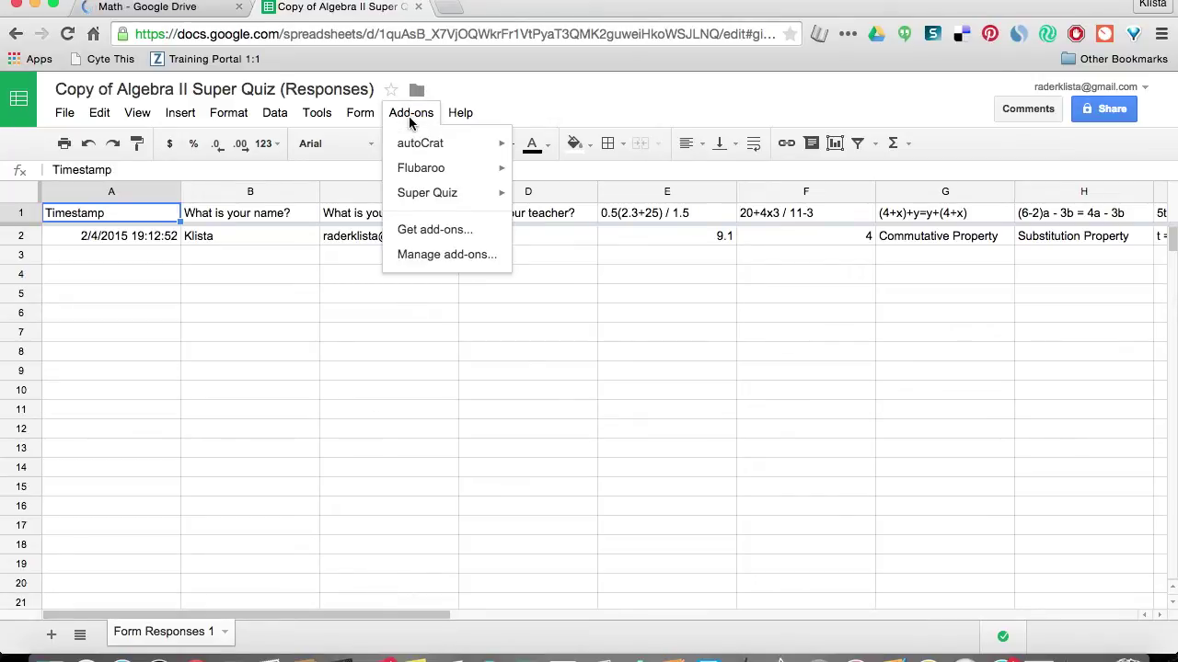
pyautogui.moveTo(459, 201)
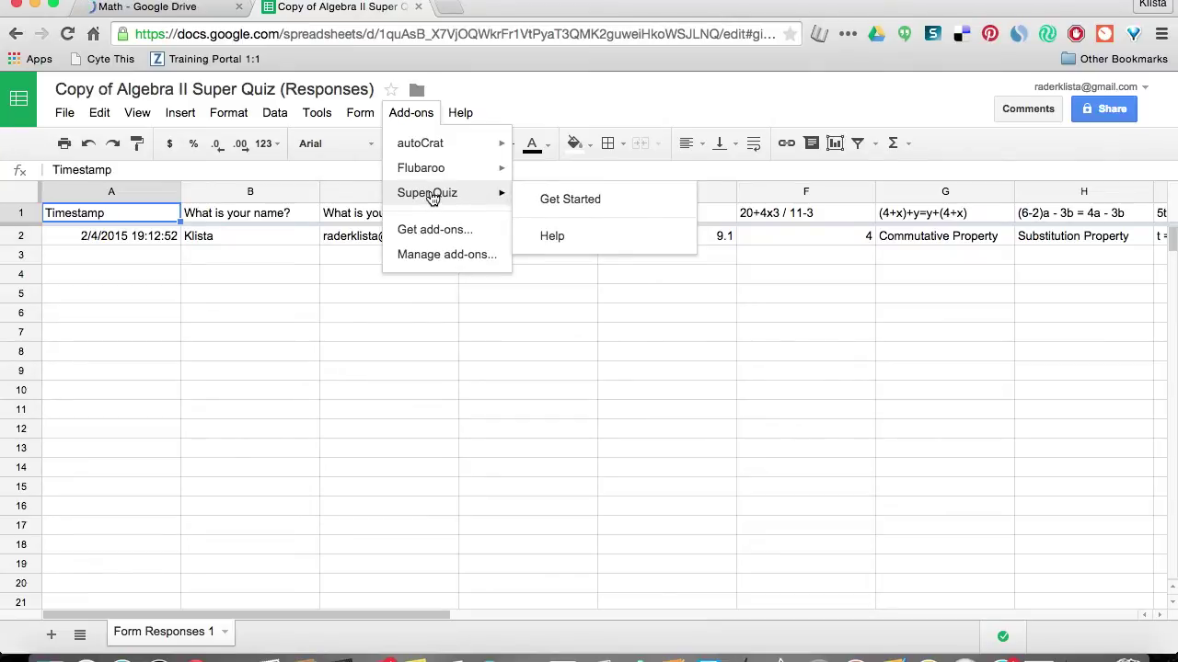
pyautogui.click(429, 229)
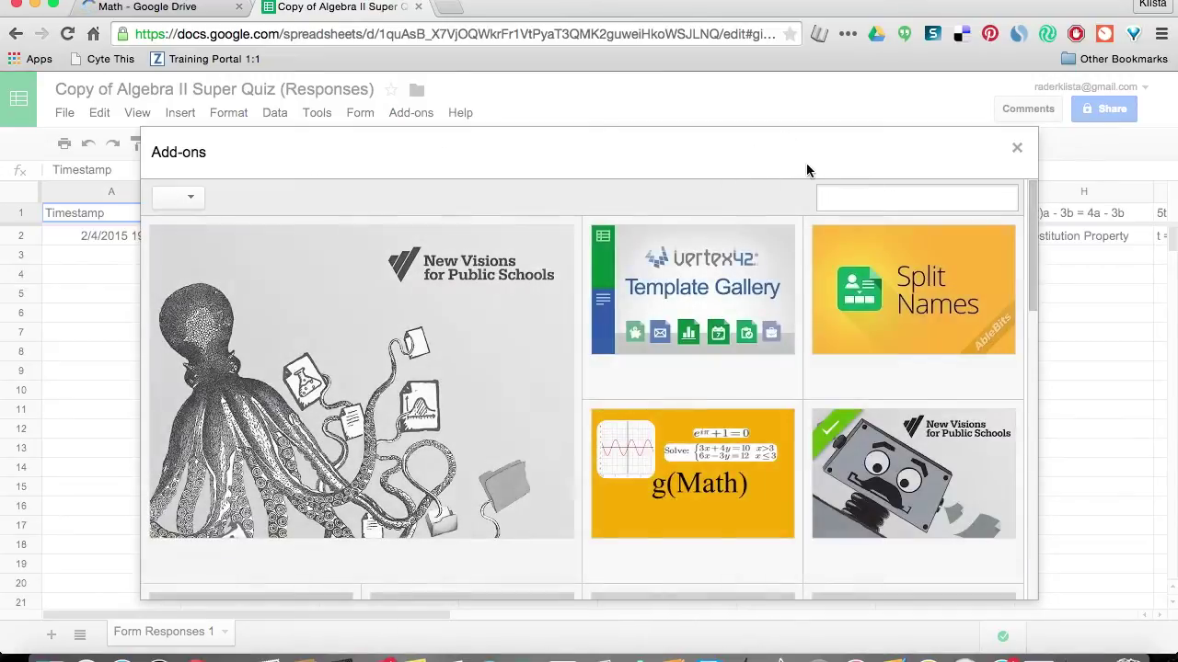
pyautogui.click(831, 198)
pyautogui.write('super quiz')
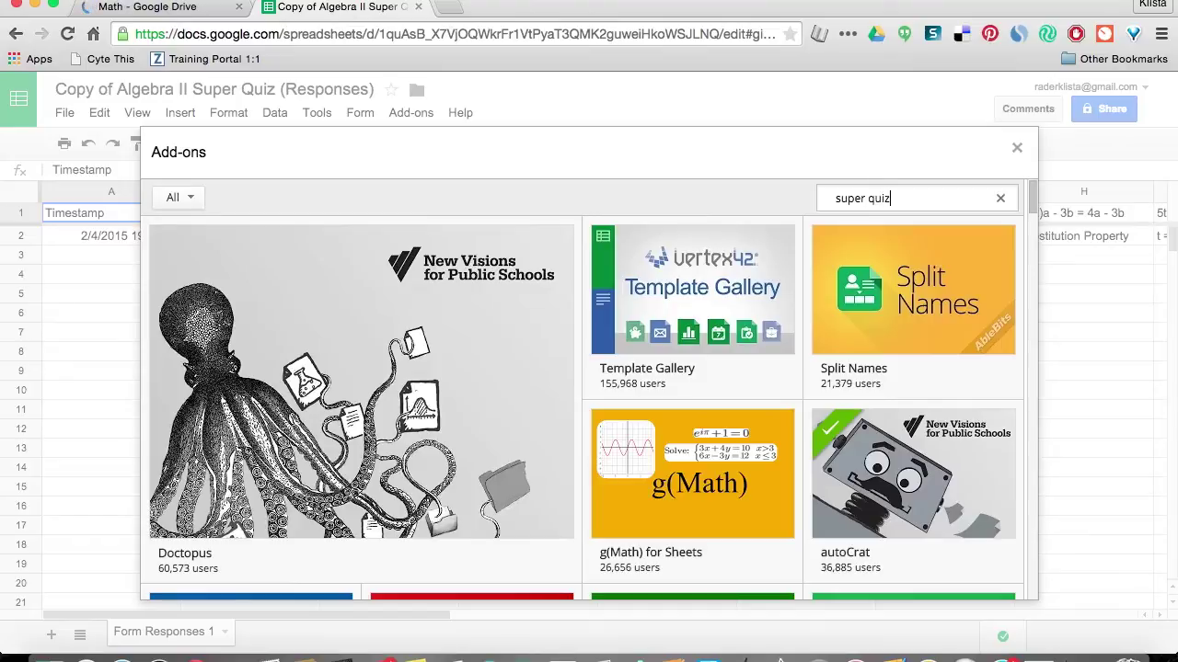
pyautogui.press('Return')
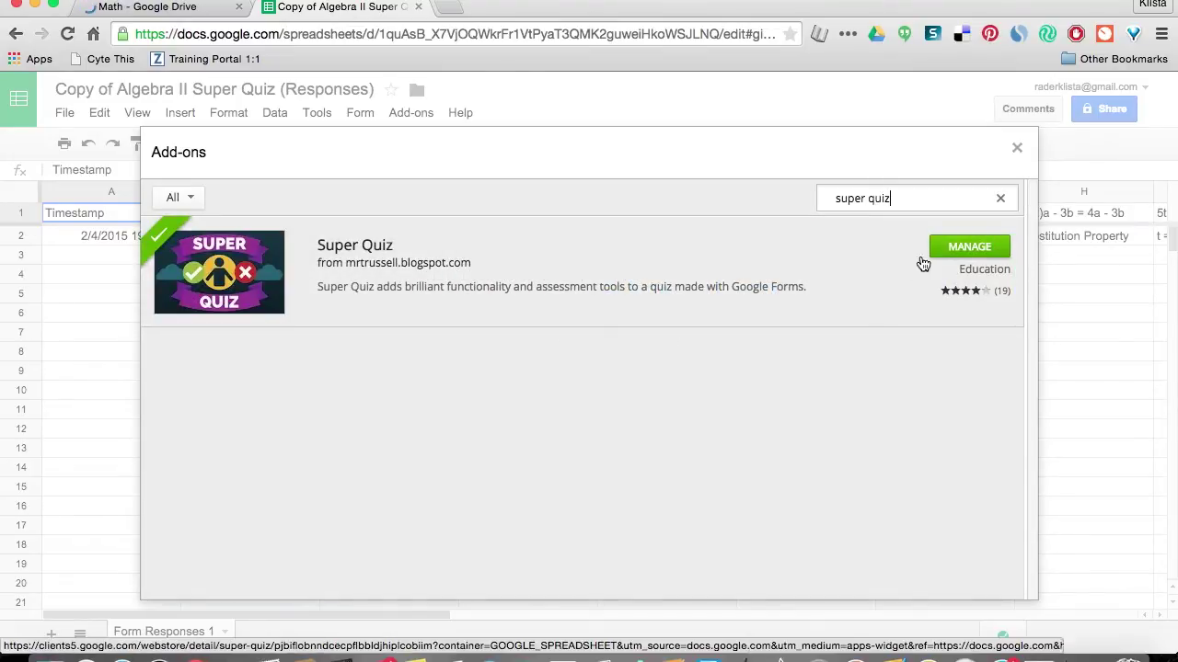
# Close the add-ons gallery and start the Super Quiz Get Started checklist.
pyautogui.click(1016, 148)
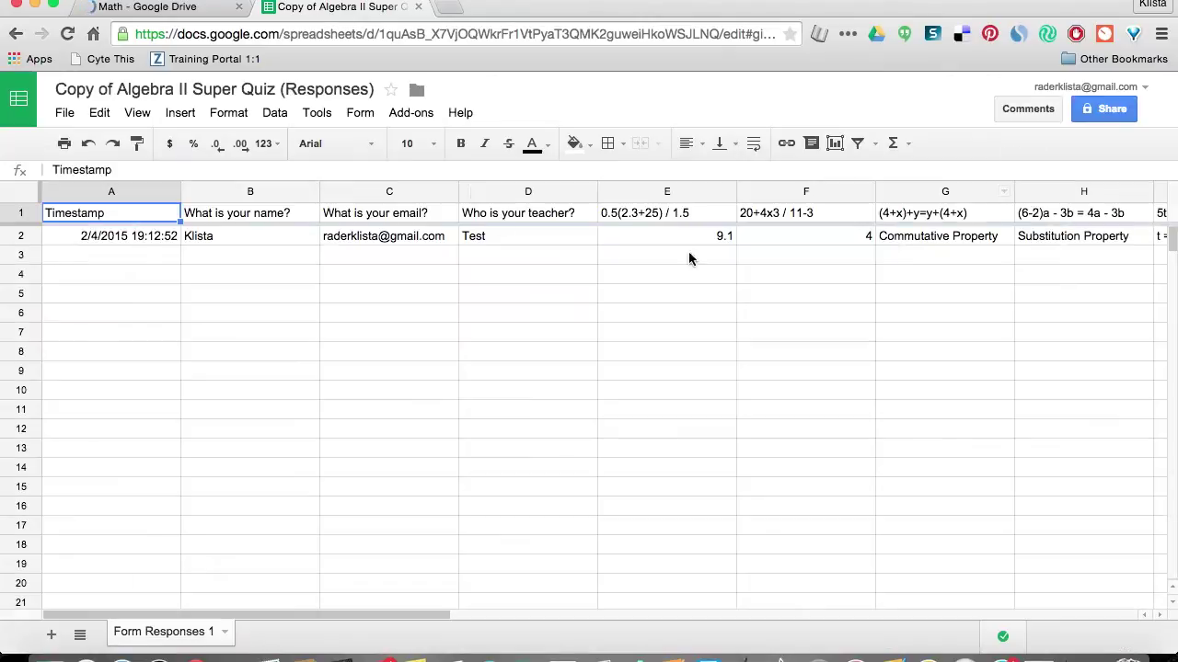
pyautogui.click(405, 114)
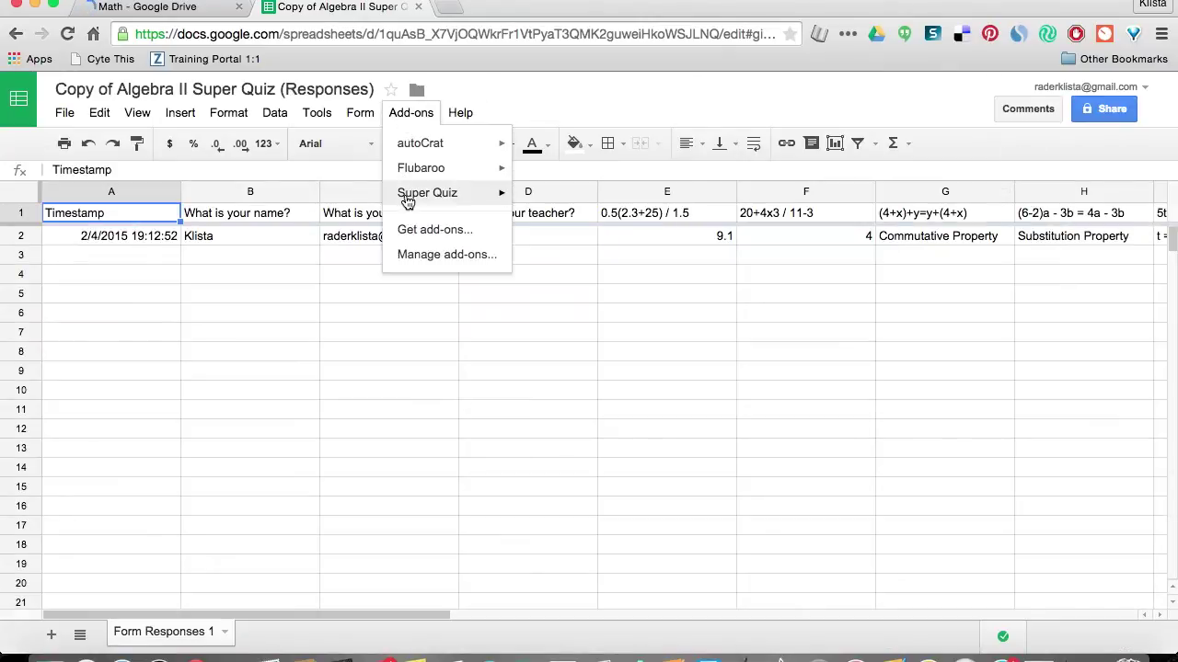
pyautogui.moveTo(409, 194)
pyautogui.click(560, 209)
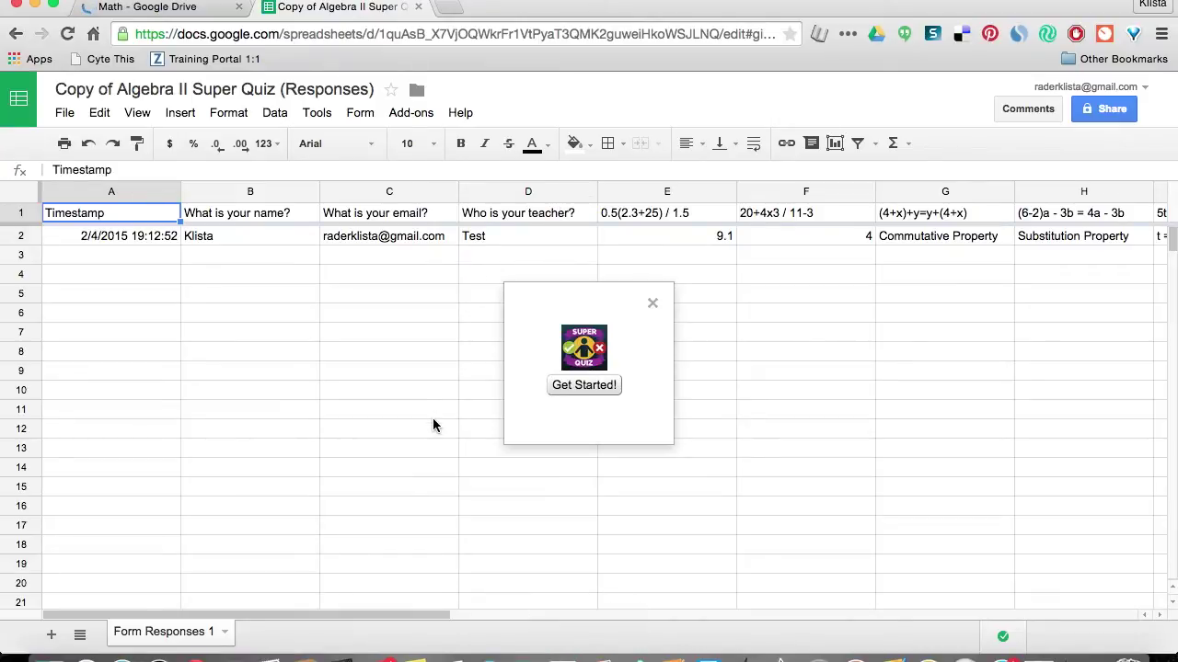
pyautogui.click(563, 387)
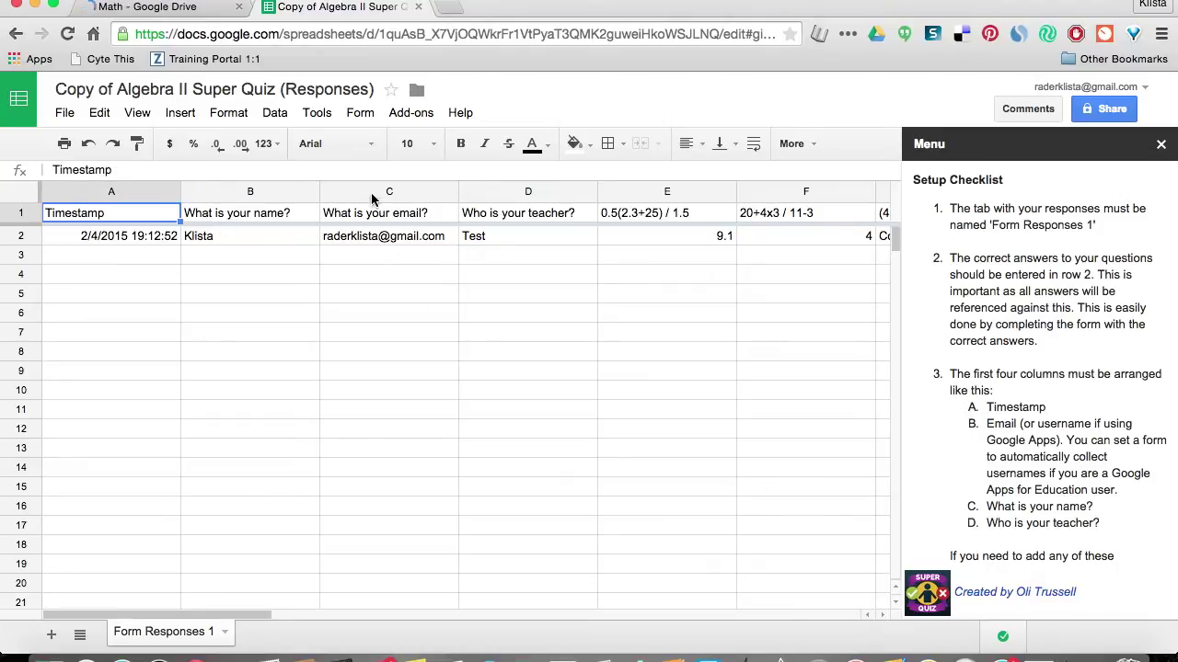
# Create the Super Quiz tabs from the checklist's Create tabs step.
pyautogui.scroll(-5, 1001, 460)
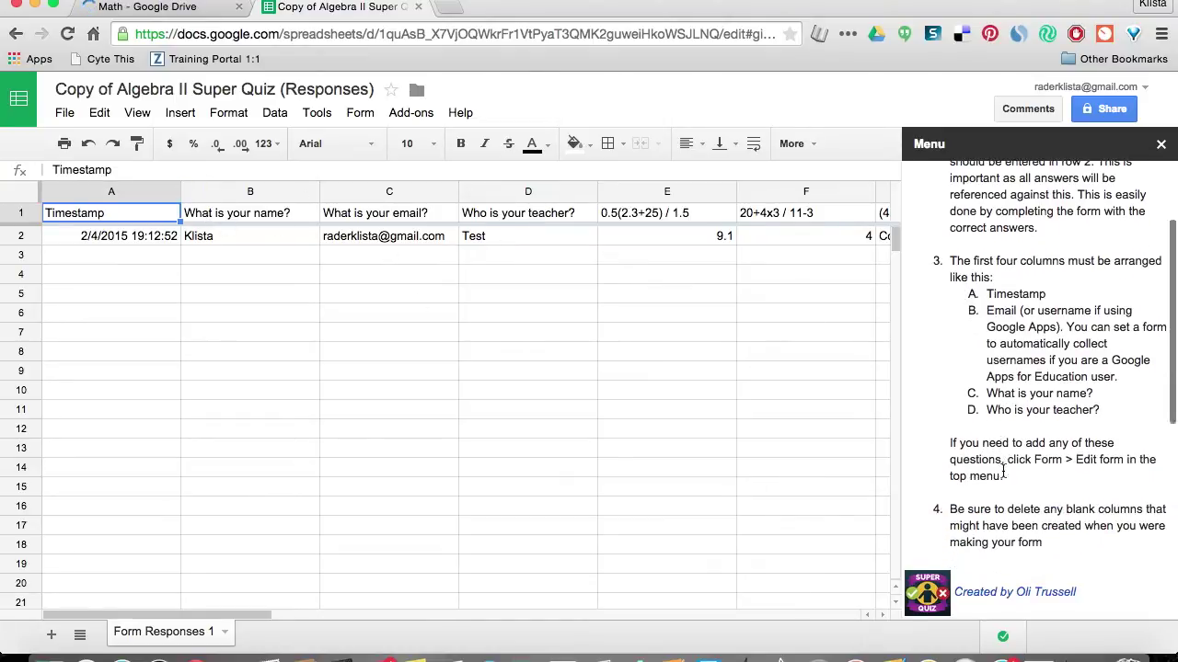
pyautogui.scroll(-2, 1007, 469)
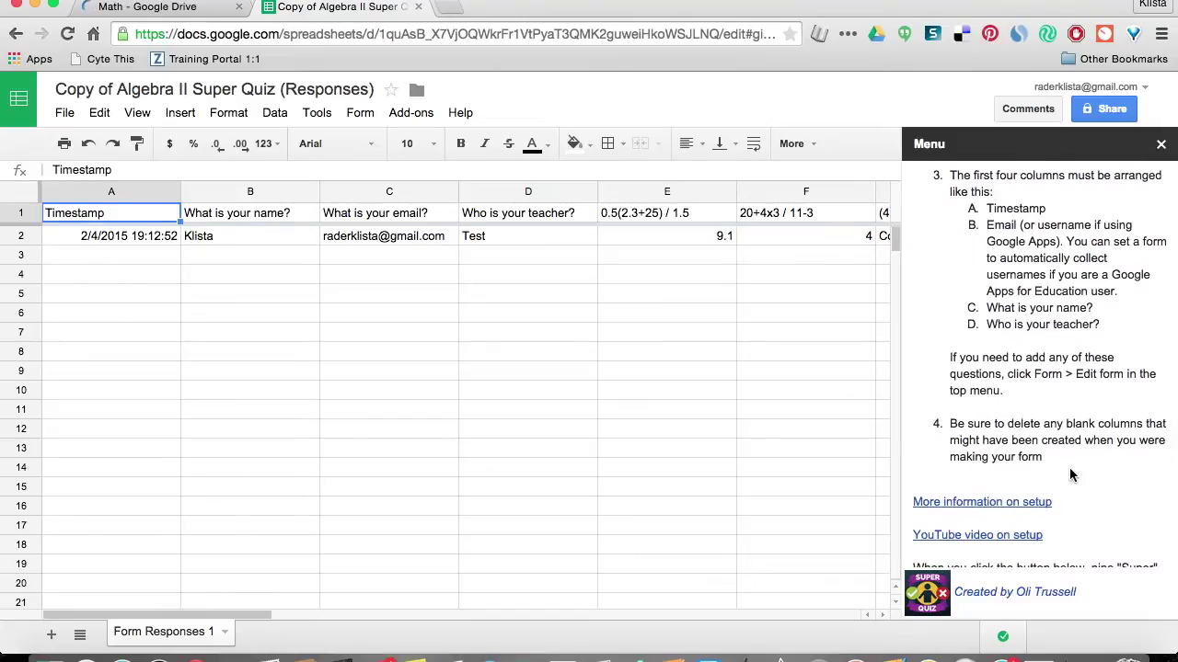
pyautogui.scroll(-2, 1069, 474)
pyautogui.scroll(-1, 1069, 473)
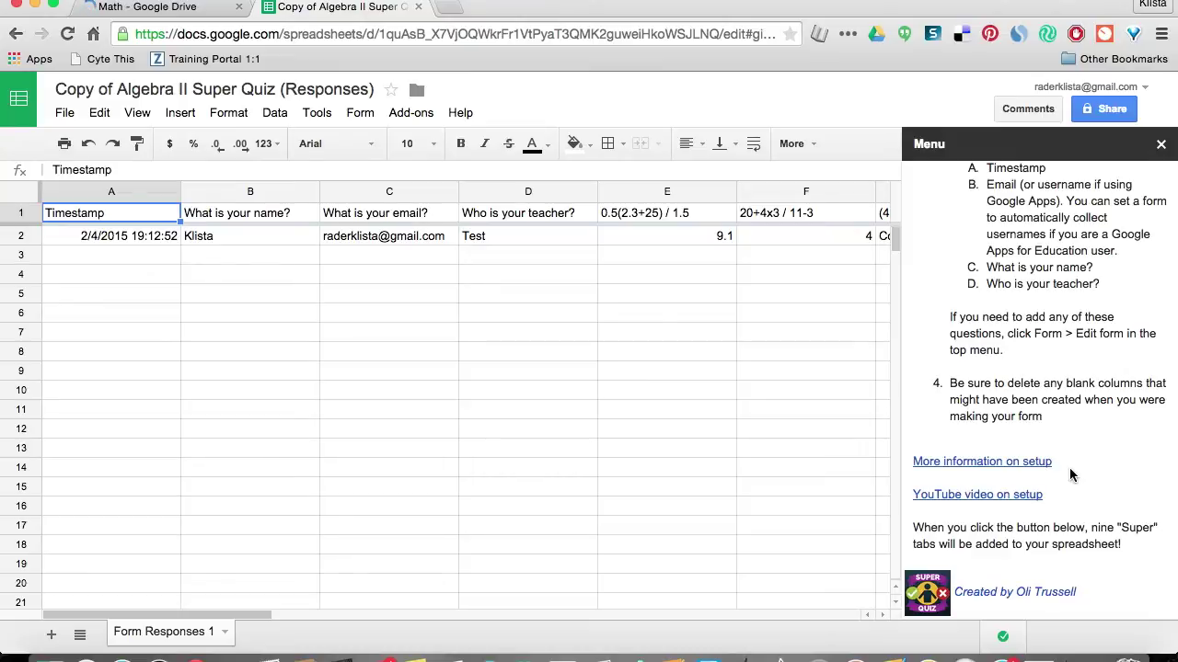
pyautogui.scroll(-3, 1054, 455)
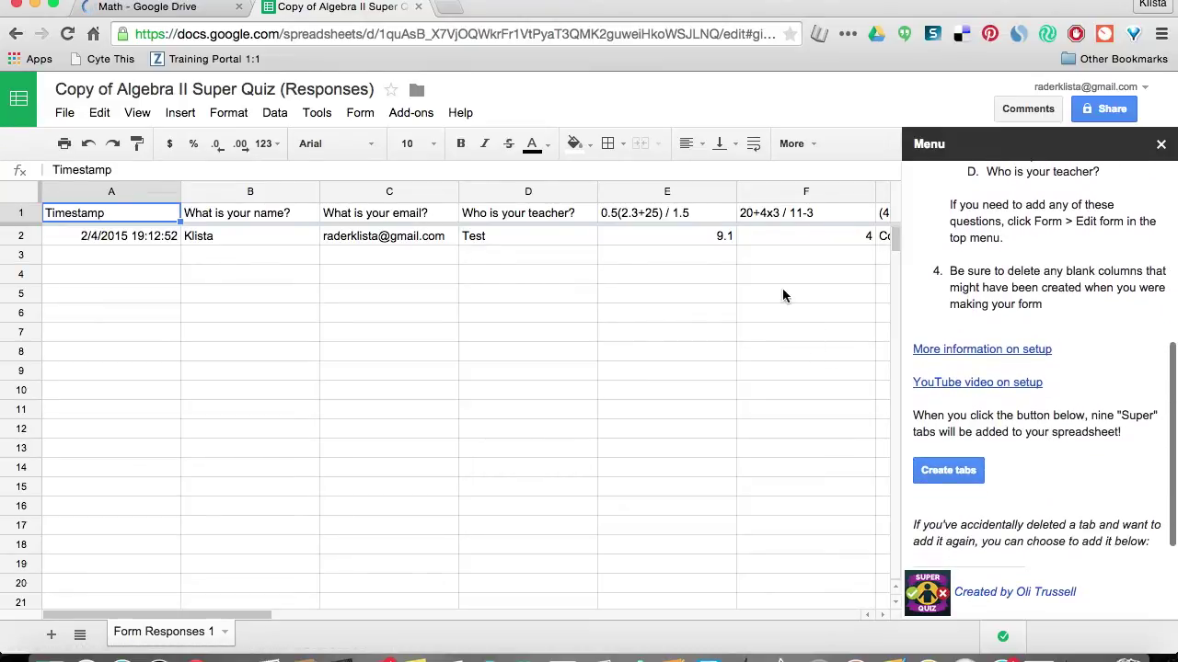
pyautogui.click(949, 474)
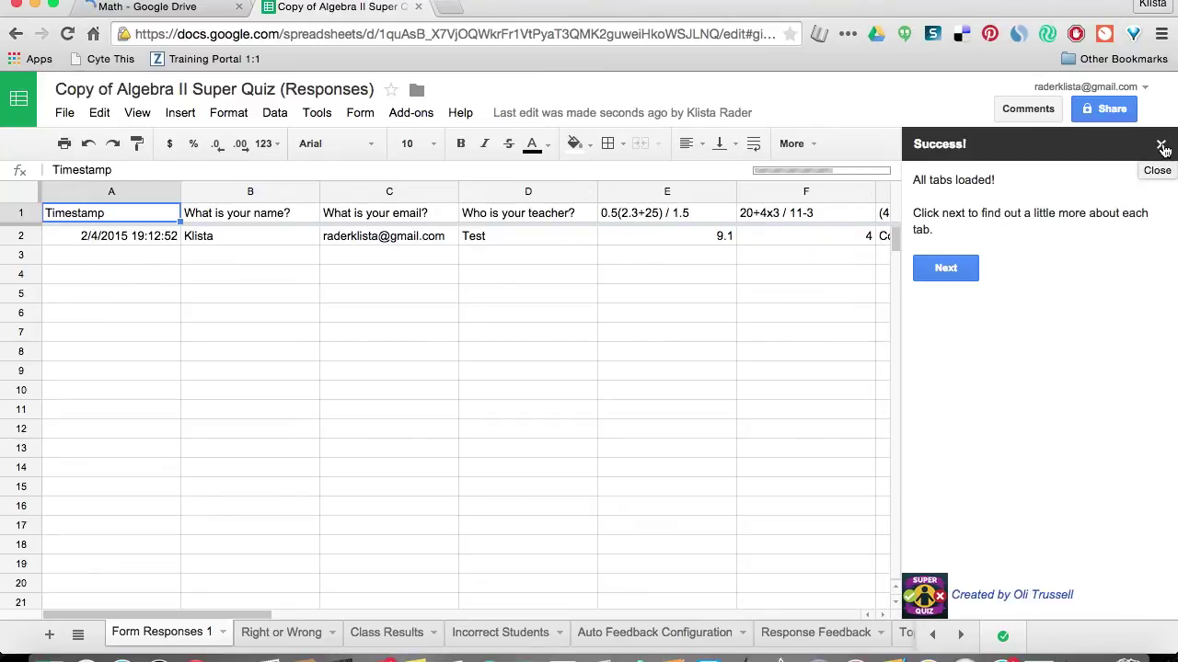
# Dismiss the Super Quiz success sidebar and switch to the original Algebra II Super Quiz (Responses) sheet.
pyautogui.click(1162, 148)
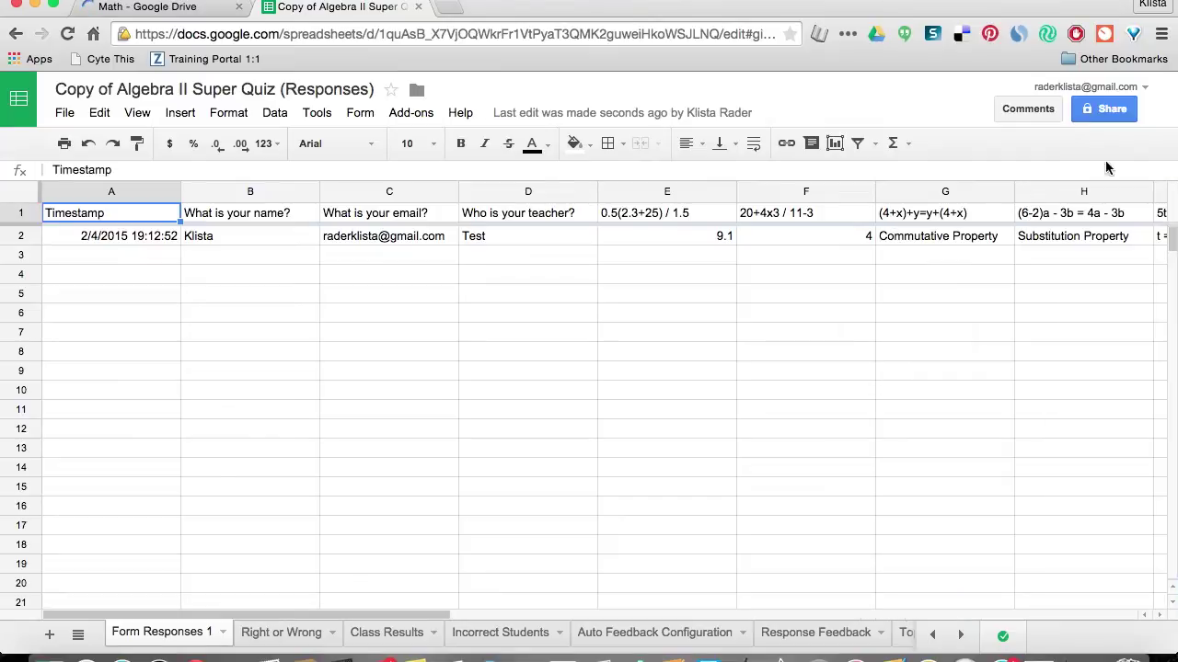
pyautogui.click(184, 9)
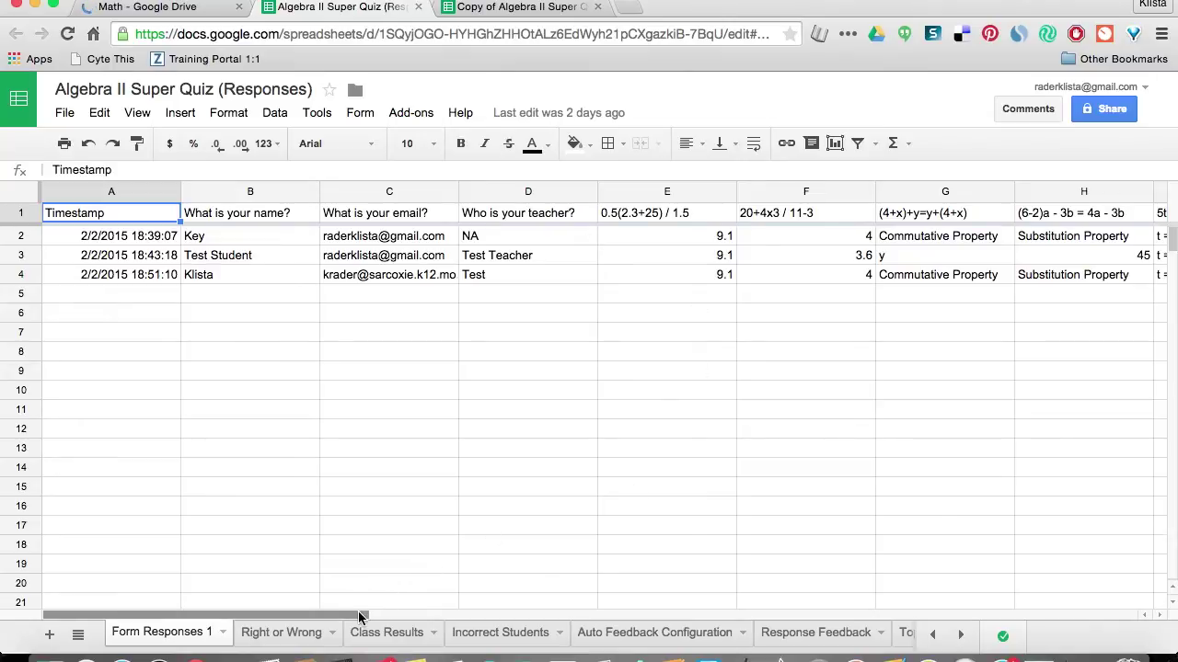
pyautogui.moveTo(359, 616); pyautogui.dragTo(266, 616)
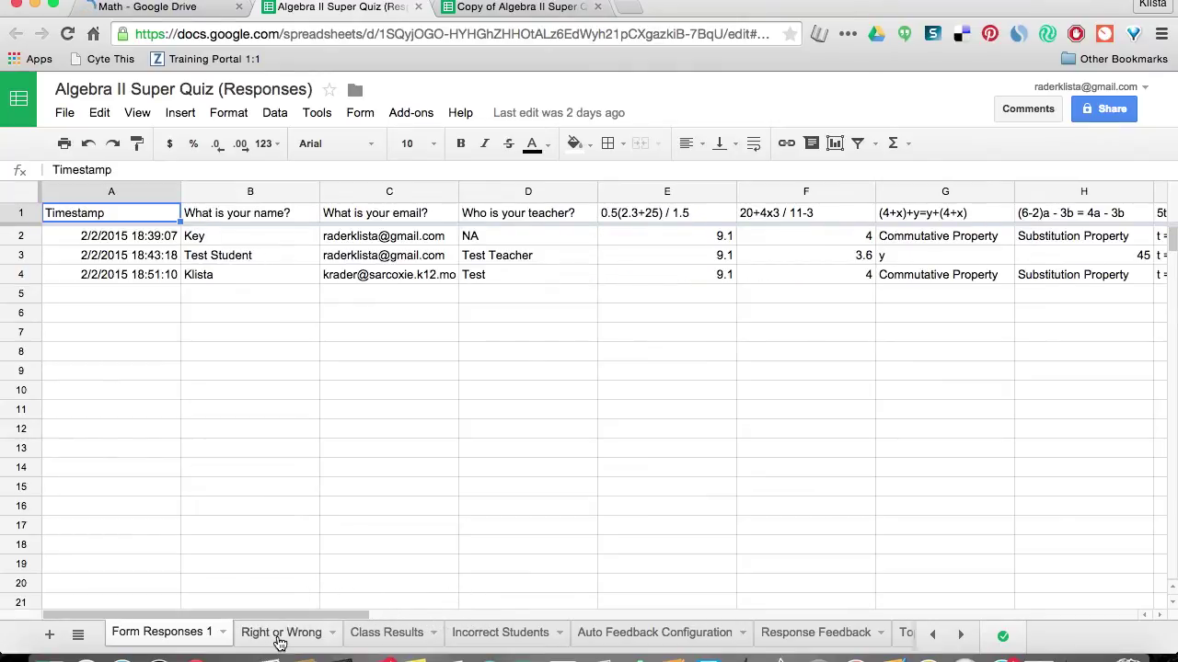
# Open the Right or Wrong sheet and inspect the % Score formulas in A5 and A4.
pyautogui.click(281, 633)
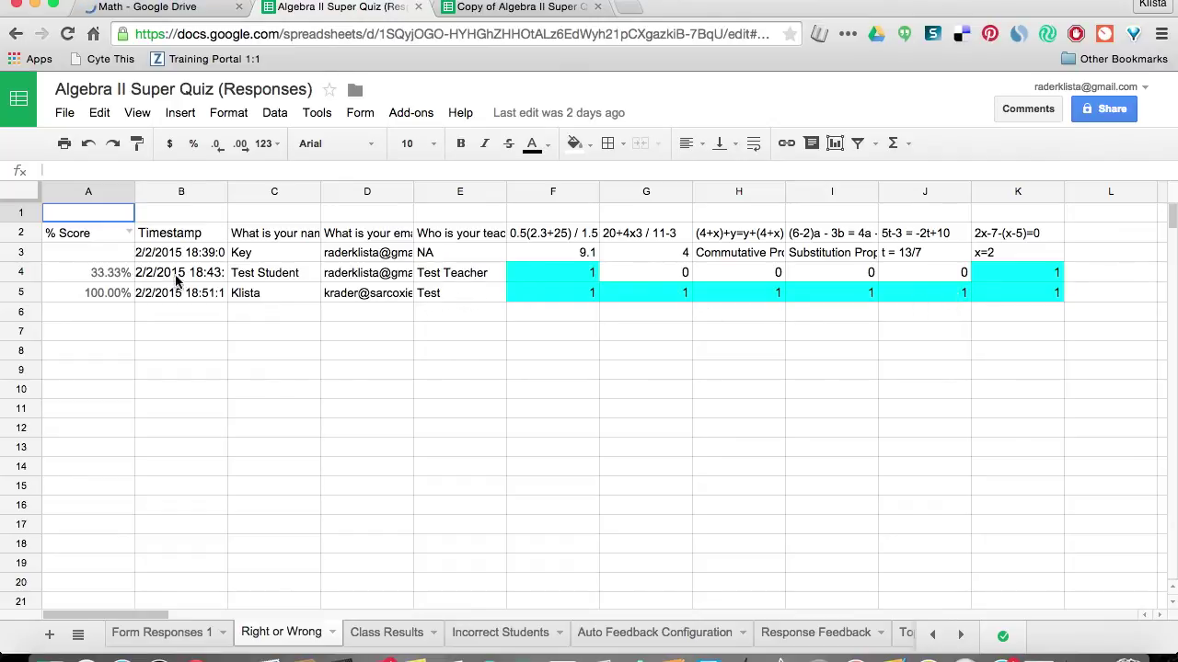
pyautogui.click(117, 292)
pyautogui.click(123, 275)
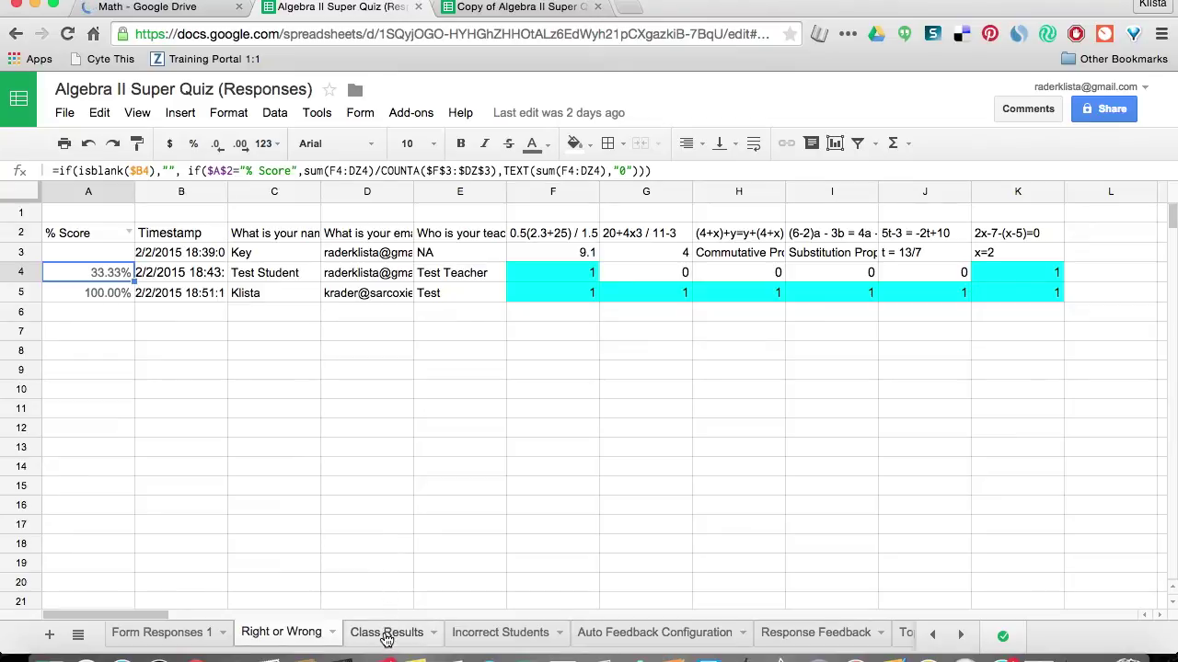
# Show the Class Results tab with each teacher's per-question percentages, green for 100% and red for 0%.
pyautogui.click(386, 634)
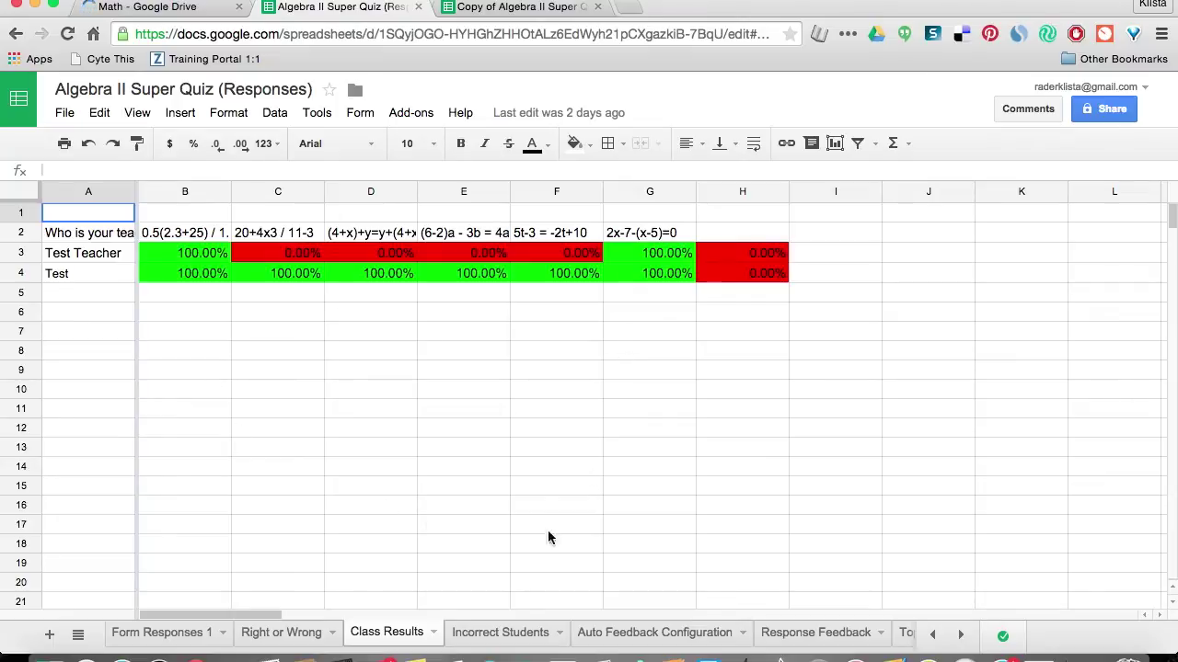
# View the Incorrect Students tab, then scroll the Auto Feedback Configuration tab's topics, question counts and feedback.
pyautogui.click(495, 639)
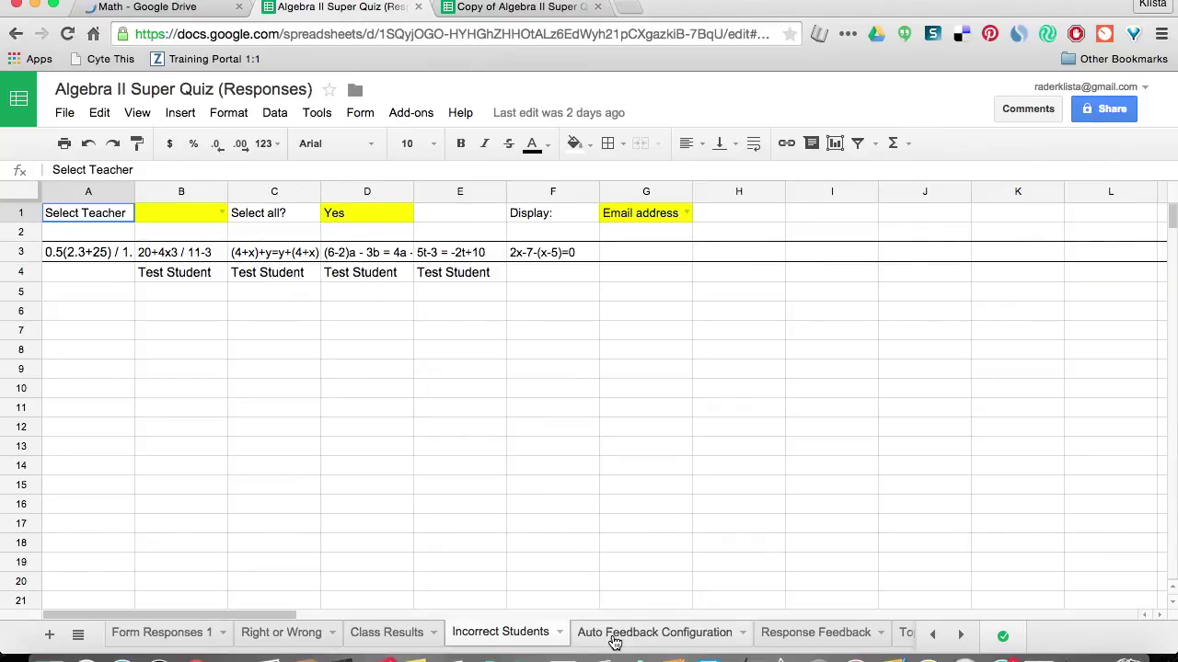
pyautogui.click(615, 635)
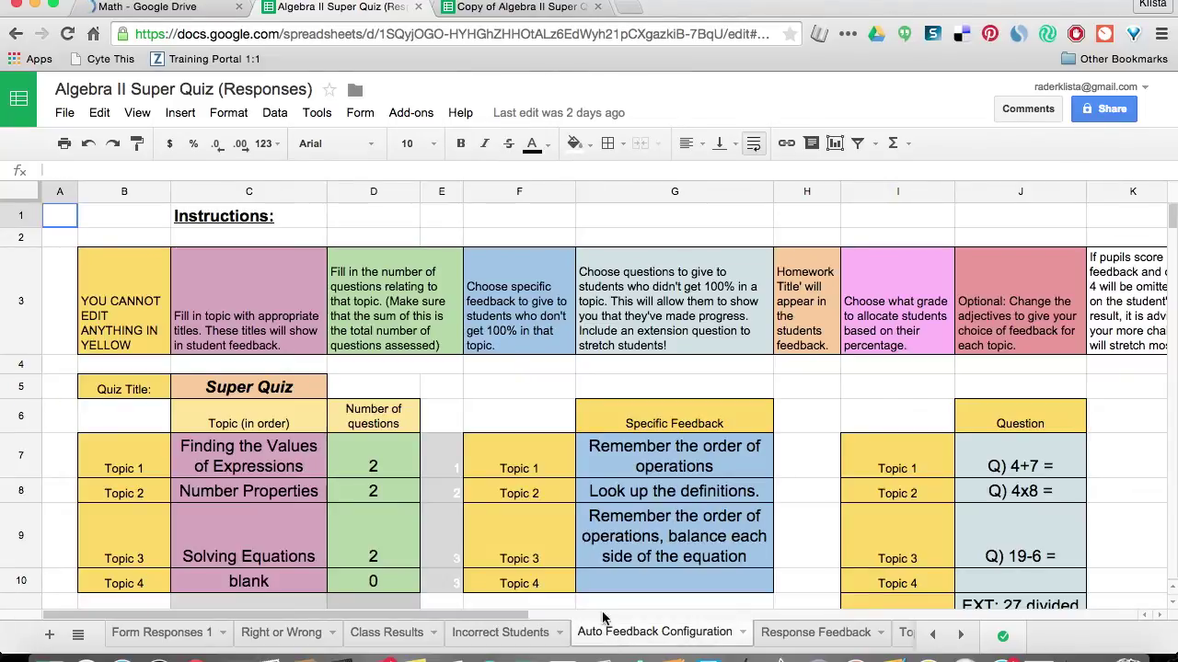
pyautogui.scroll(-1, 582, 515)
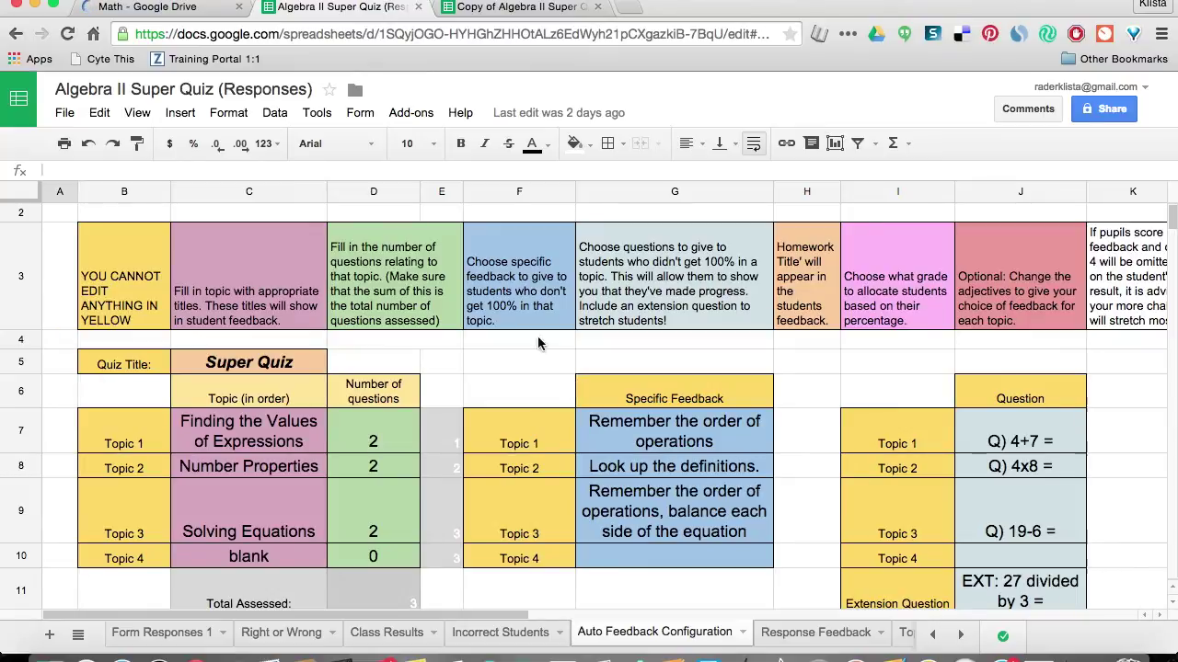
pyautogui.click(520, 9)
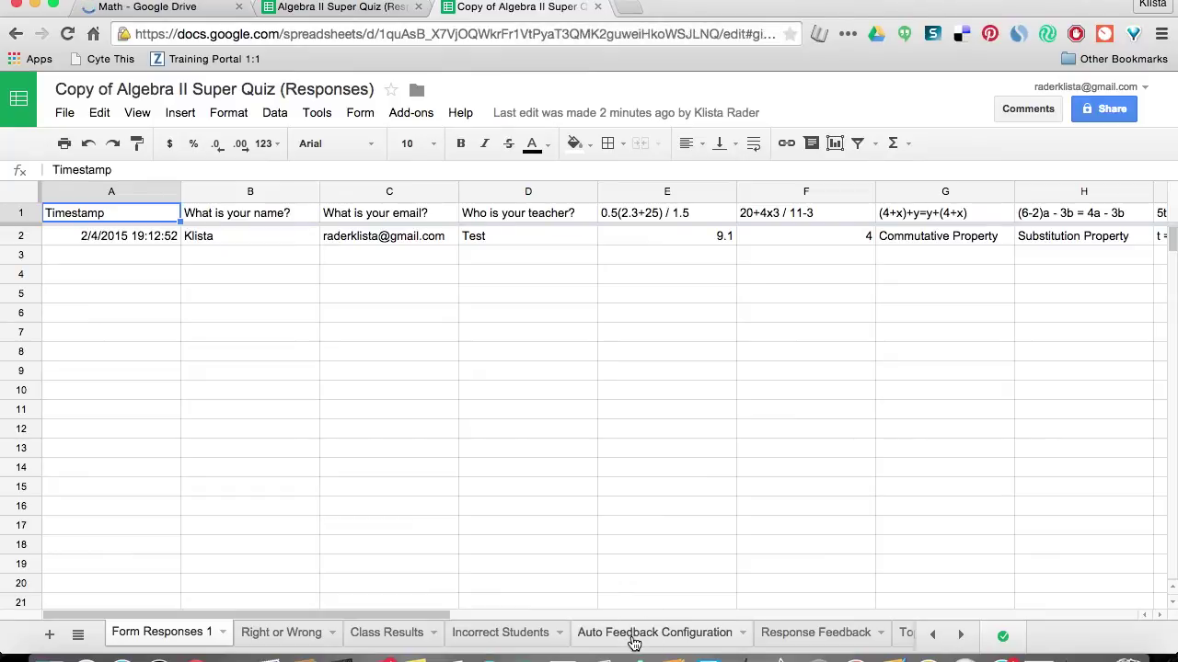
pyautogui.click(634, 633)
pyautogui.scroll(-4, 505, 512)
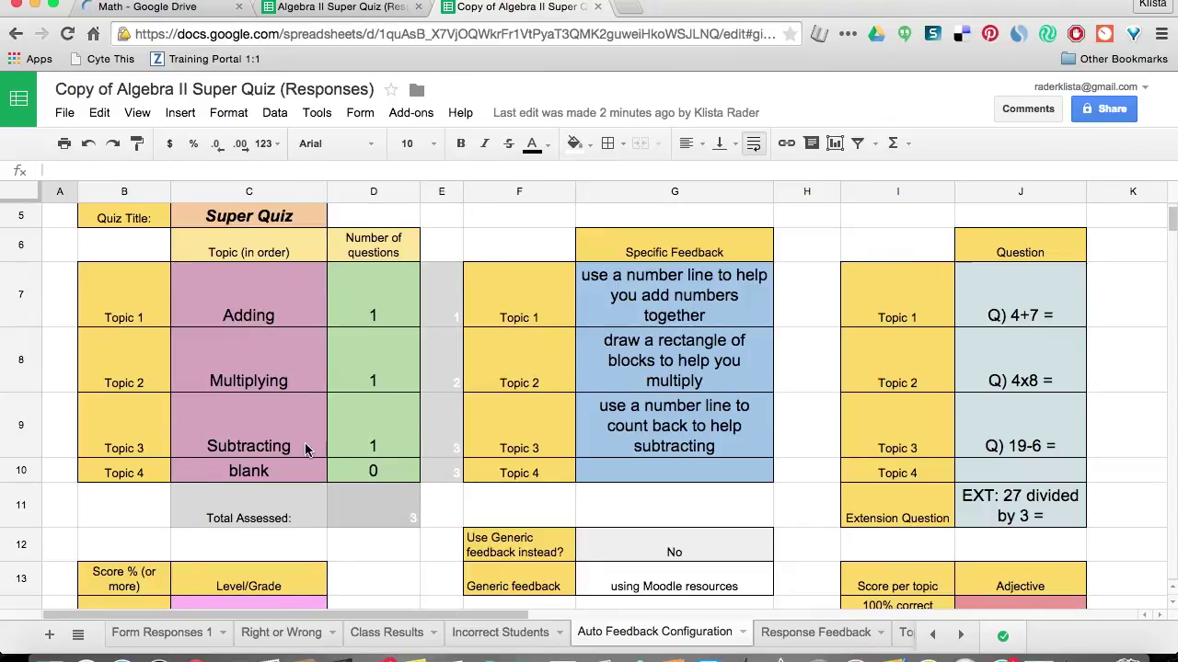
pyautogui.scroll(1, 307, 450)
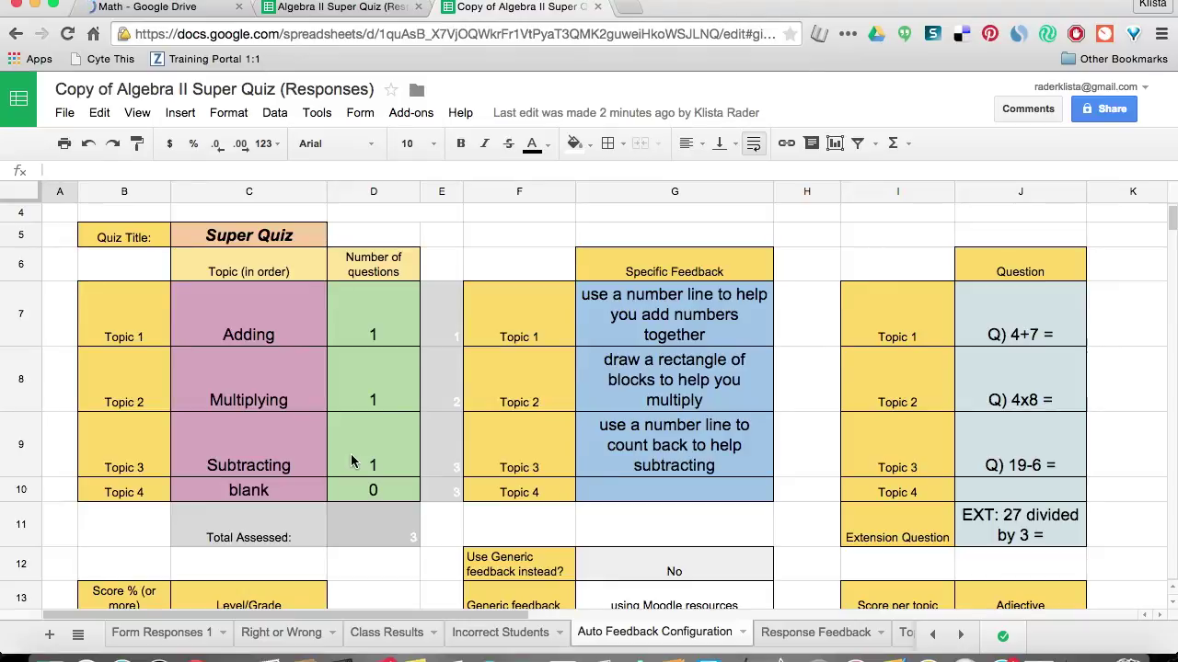
pyautogui.click(346, 8)
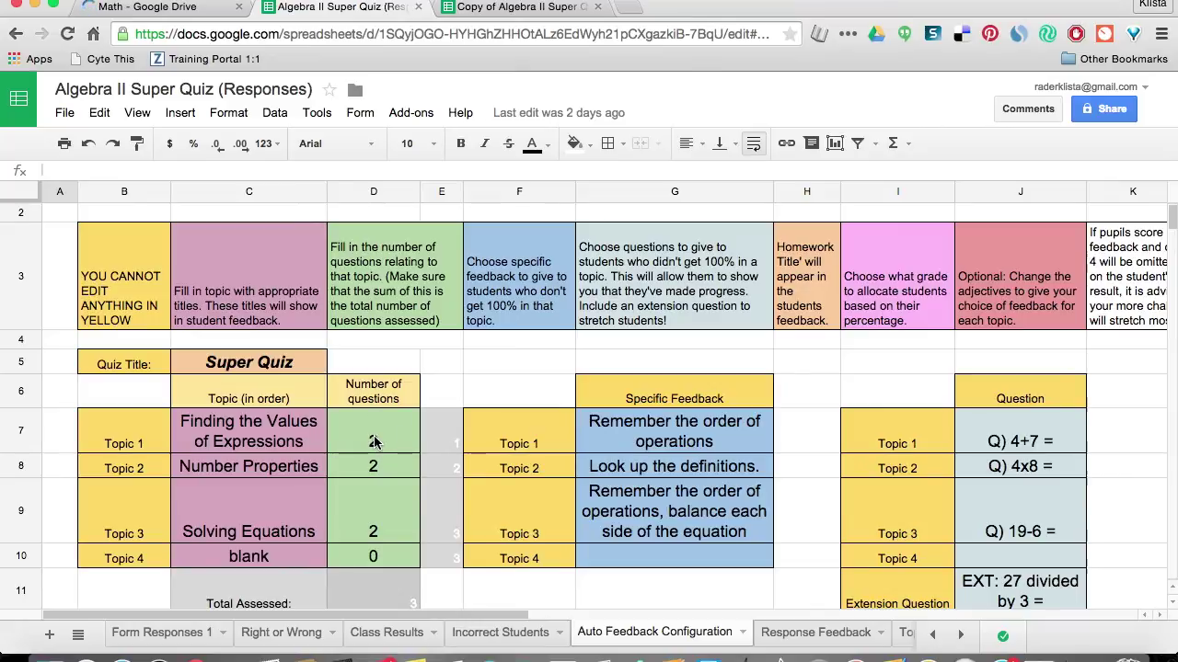
pyautogui.click(490, 9)
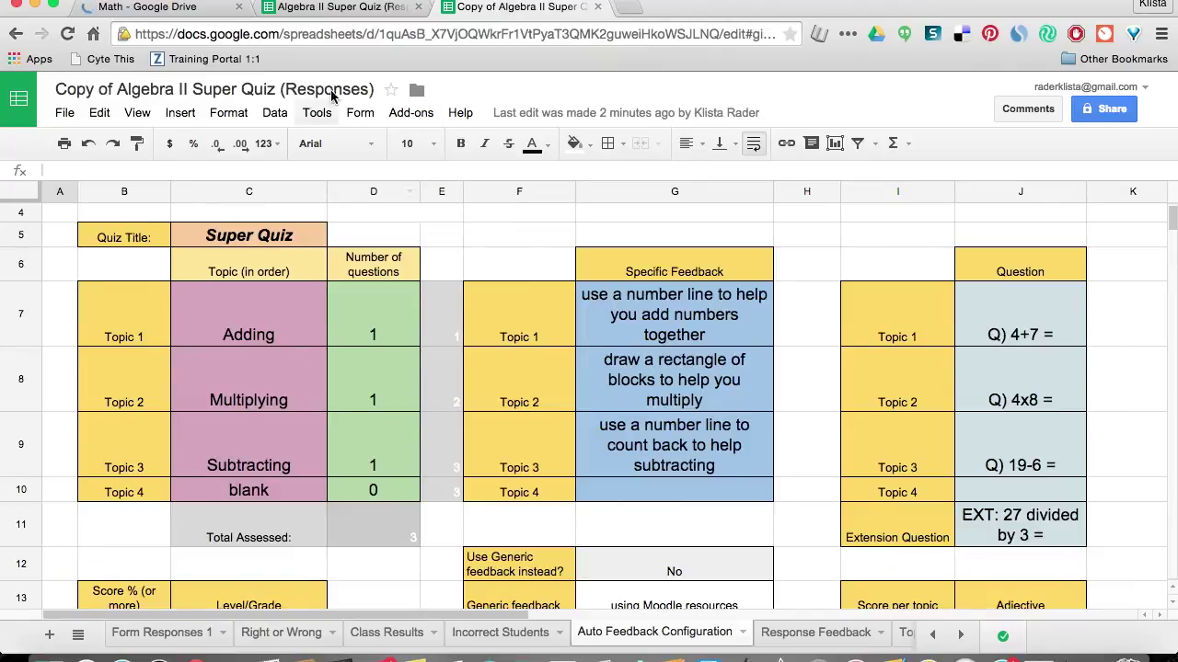
pyautogui.click(318, 7)
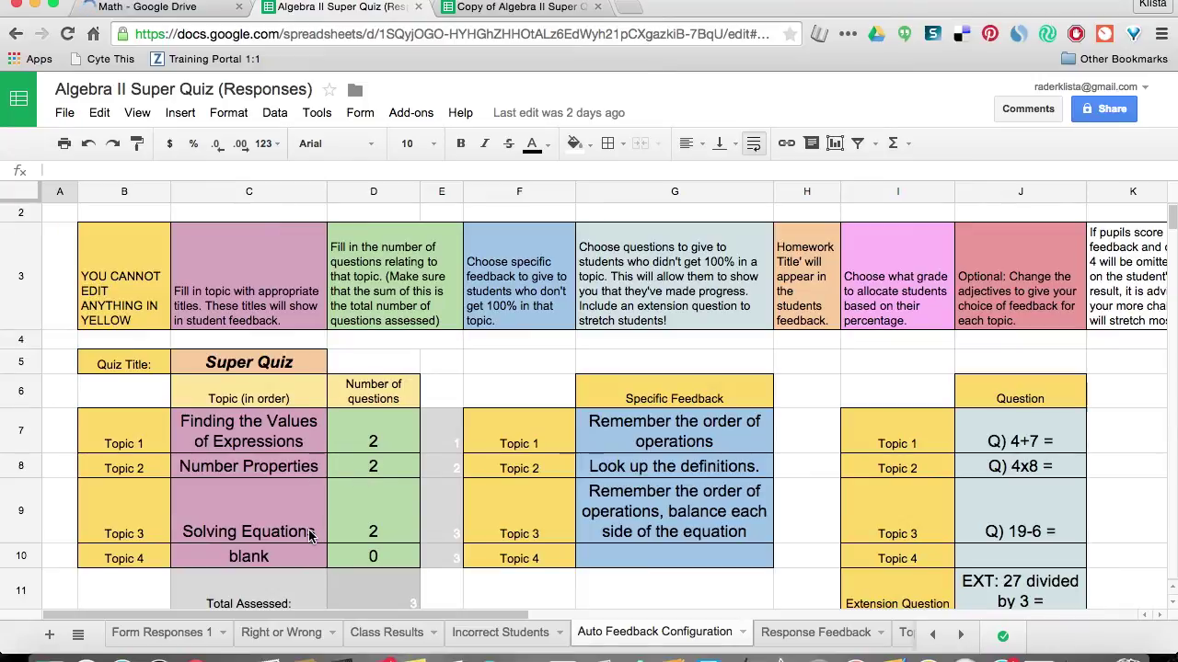
pyautogui.scroll(-2, 354, 538)
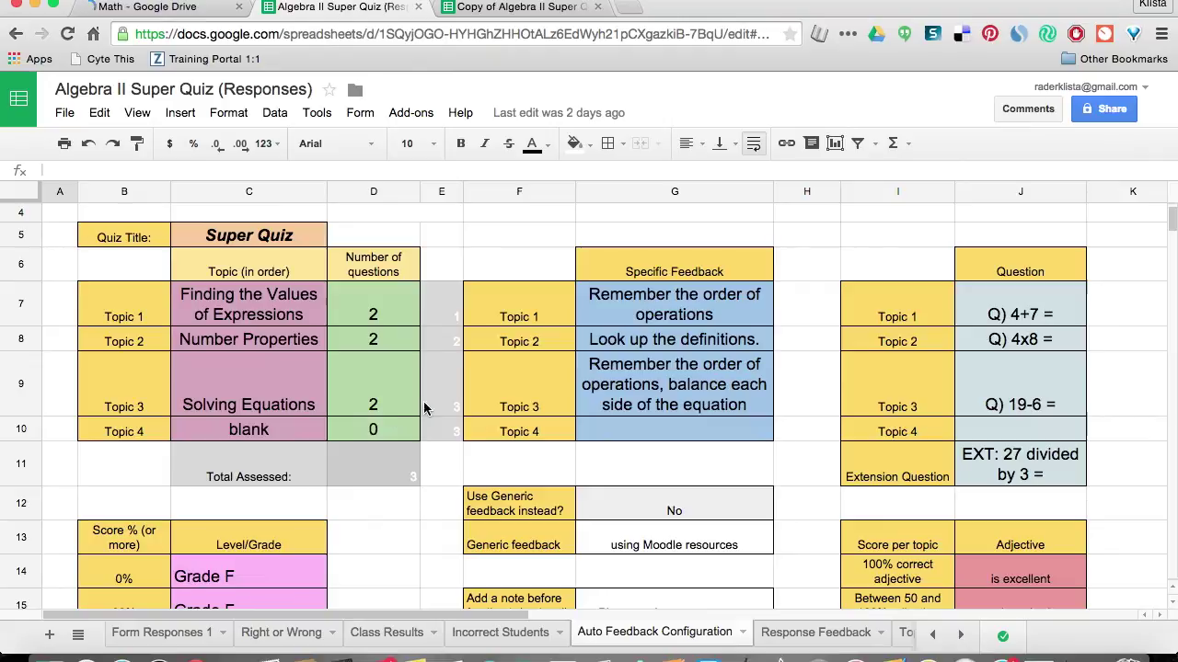
pyautogui.click(633, 312)
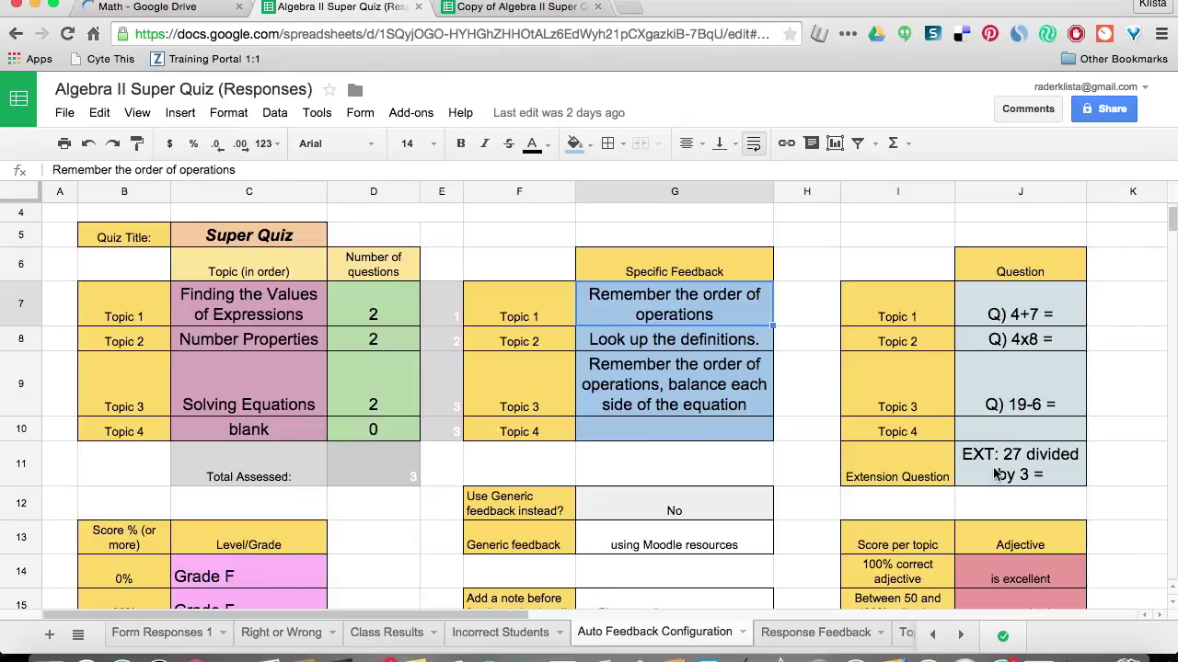
pyautogui.scroll(-3, 810, 460)
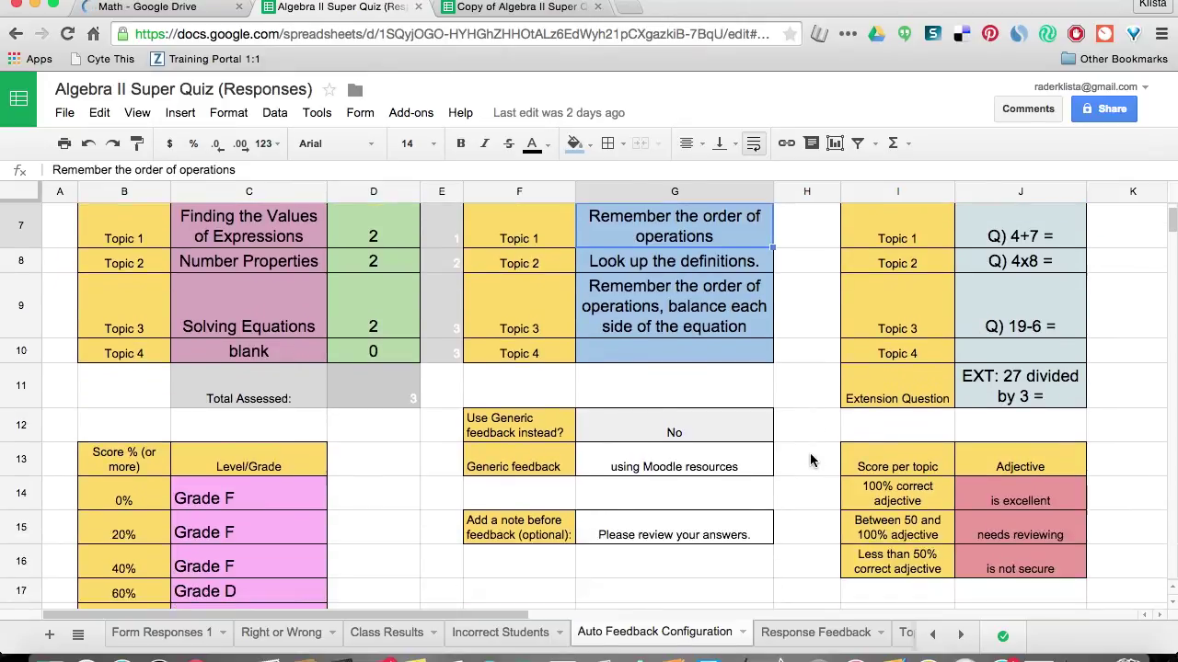
pyautogui.scroll(5, 810, 460)
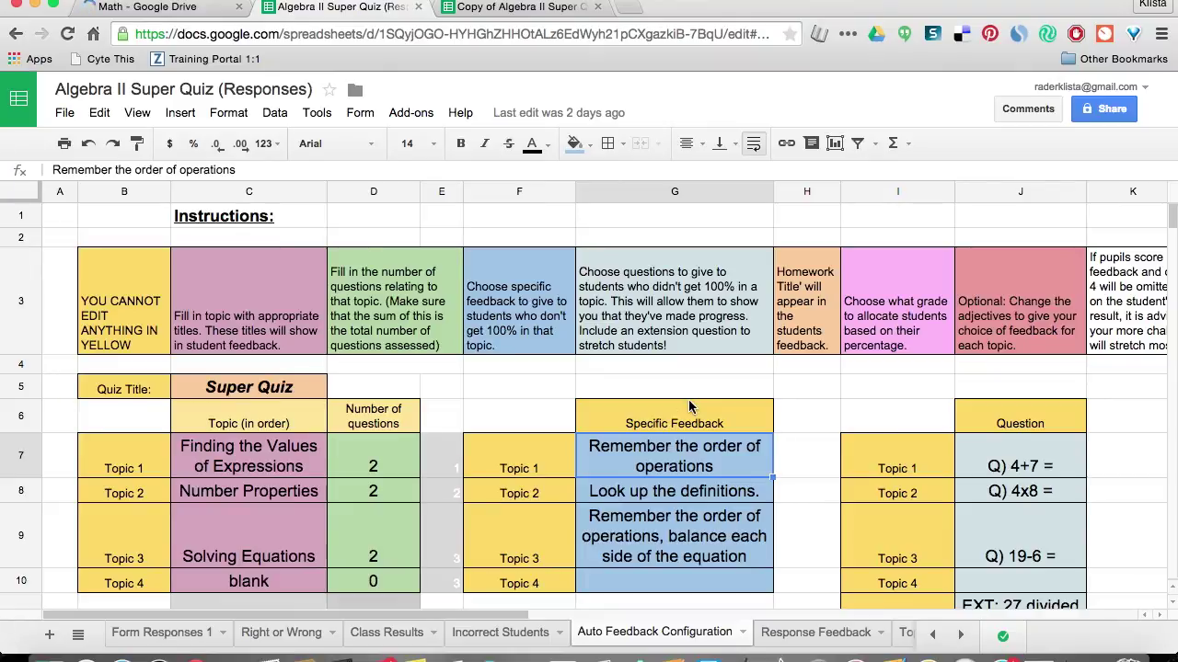
pyautogui.click(788, 633)
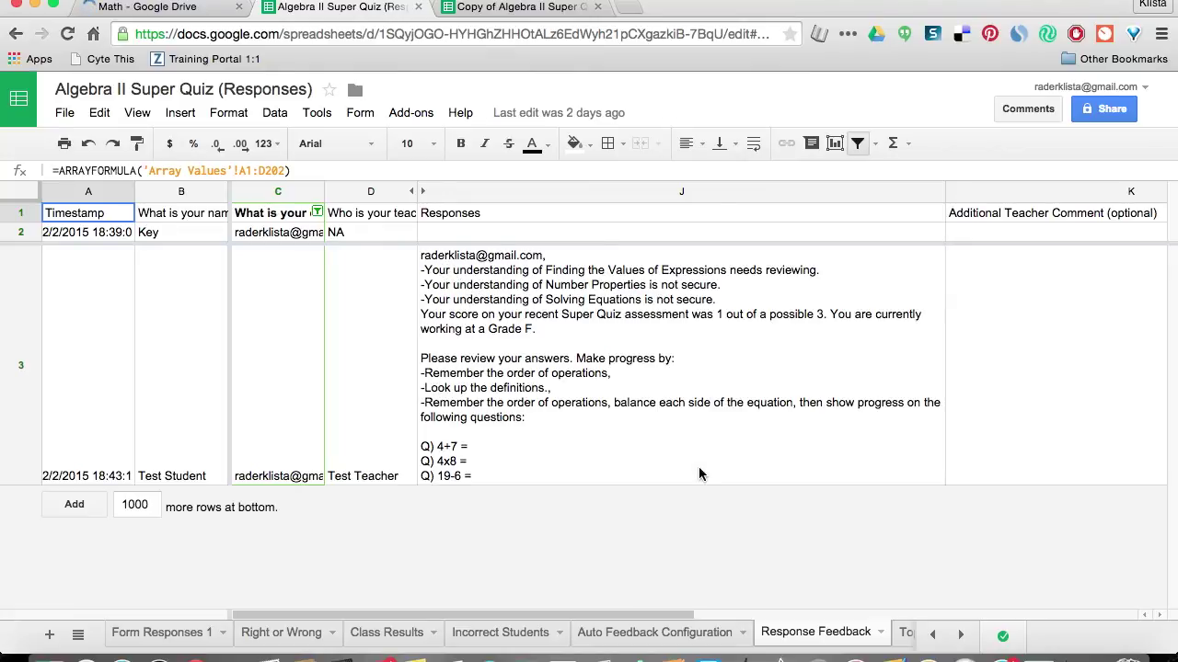
# Switch from the spreadsheet to the Google Drive browser tab.
pyautogui.click(189, 11)
# Go back to My Drive and open the Super Quiz Document Folder.
pyautogui.click(224, 146)
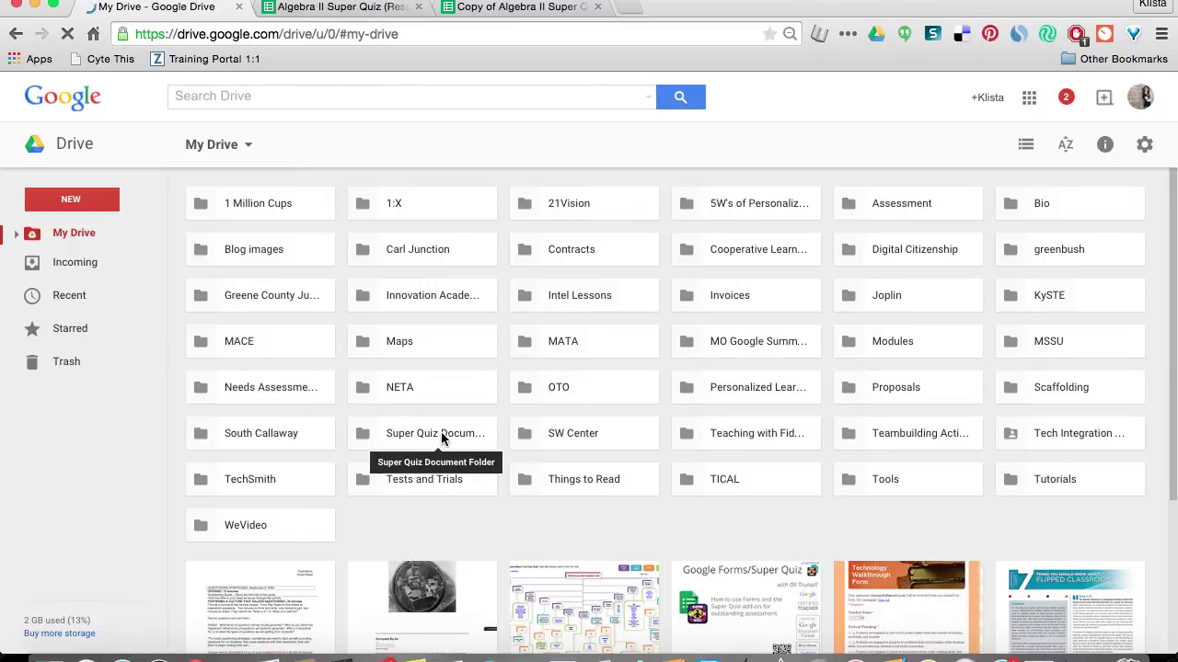
pyautogui.doubleClick(441, 432)
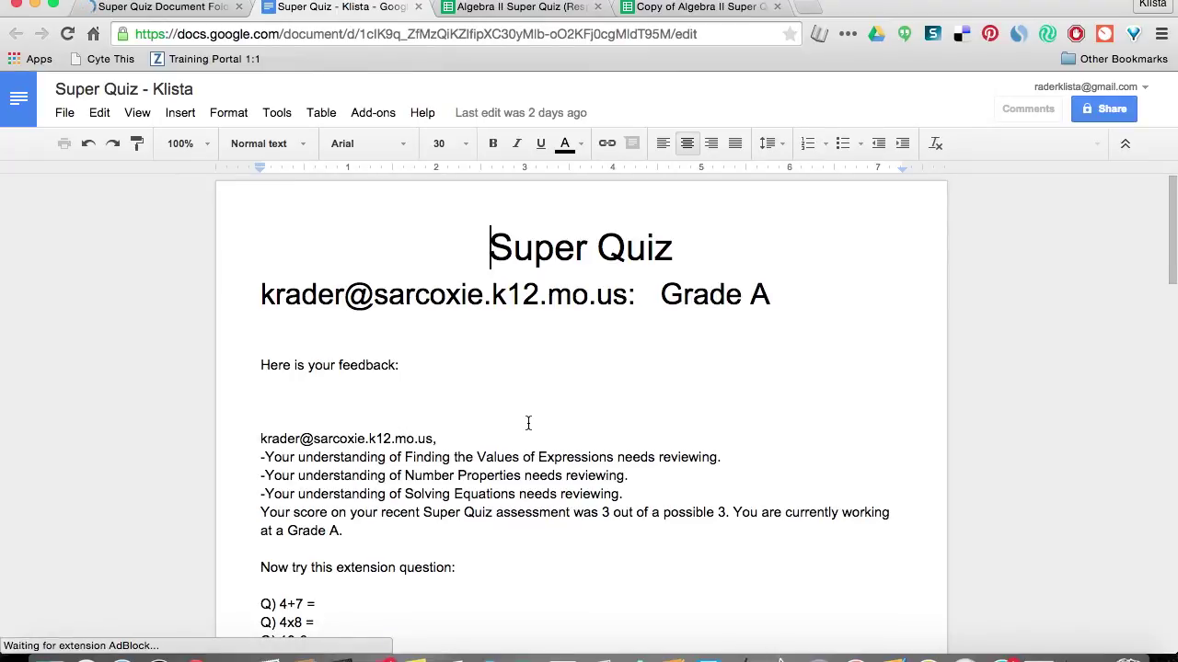
# Scroll through the first student's feedback Doc (3 out of 3, Grade A) and close it.
pyautogui.scroll(-1, 511, 460)
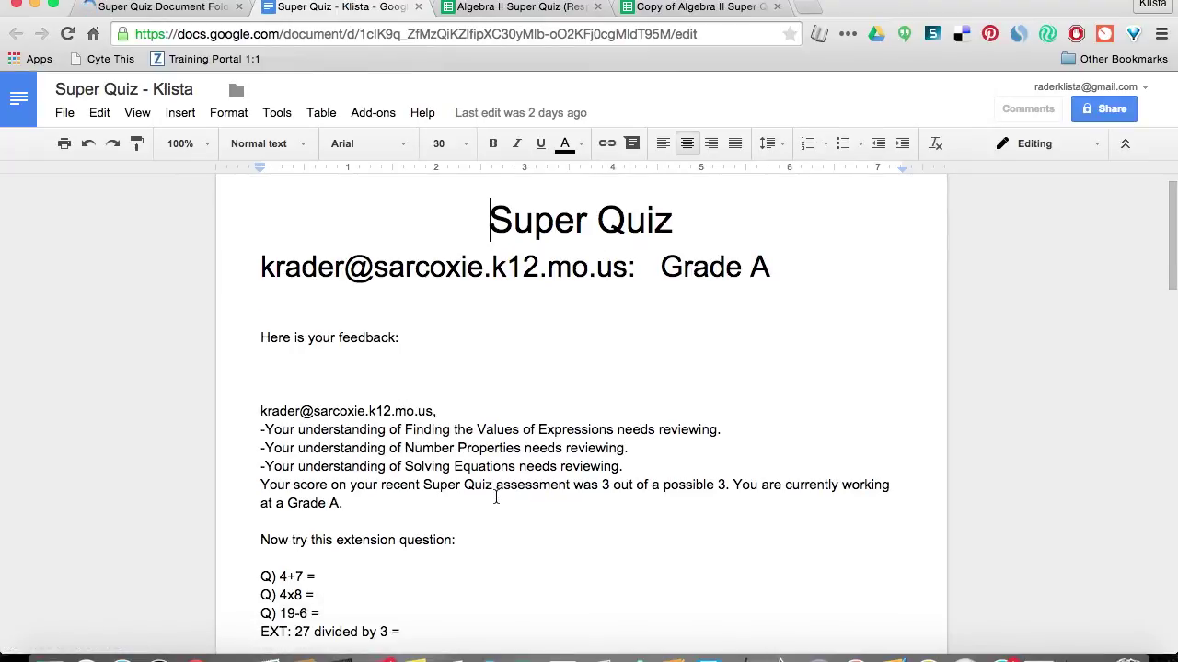
pyautogui.scroll(-7, 496, 497)
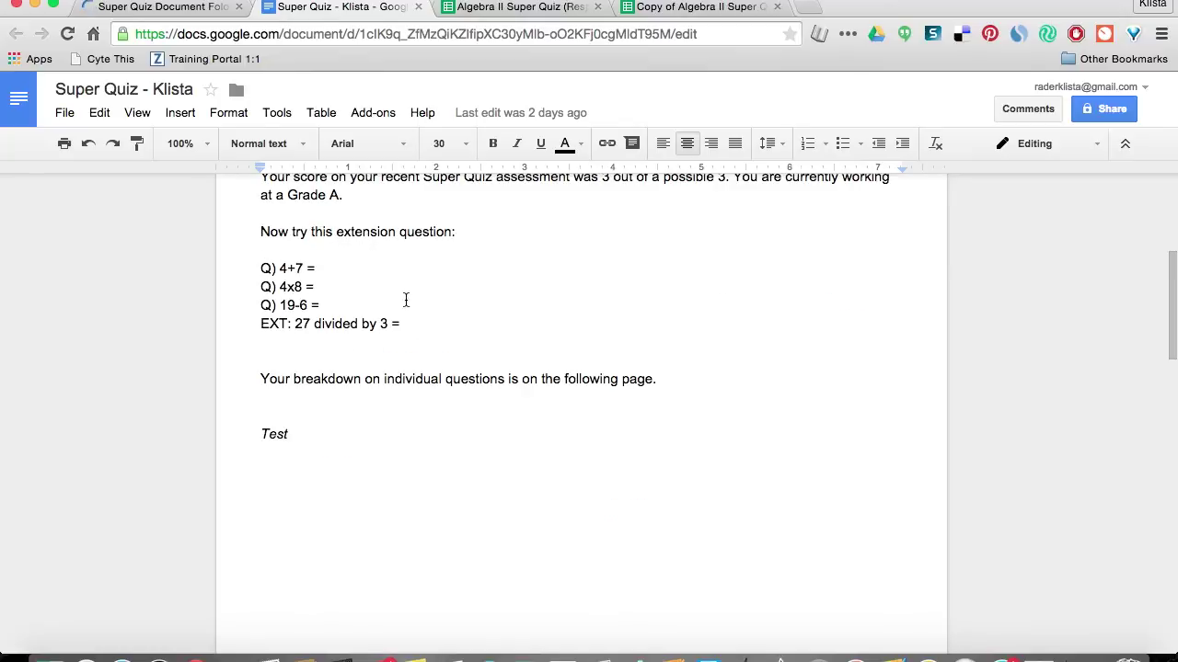
pyautogui.scroll(3, 406, 300)
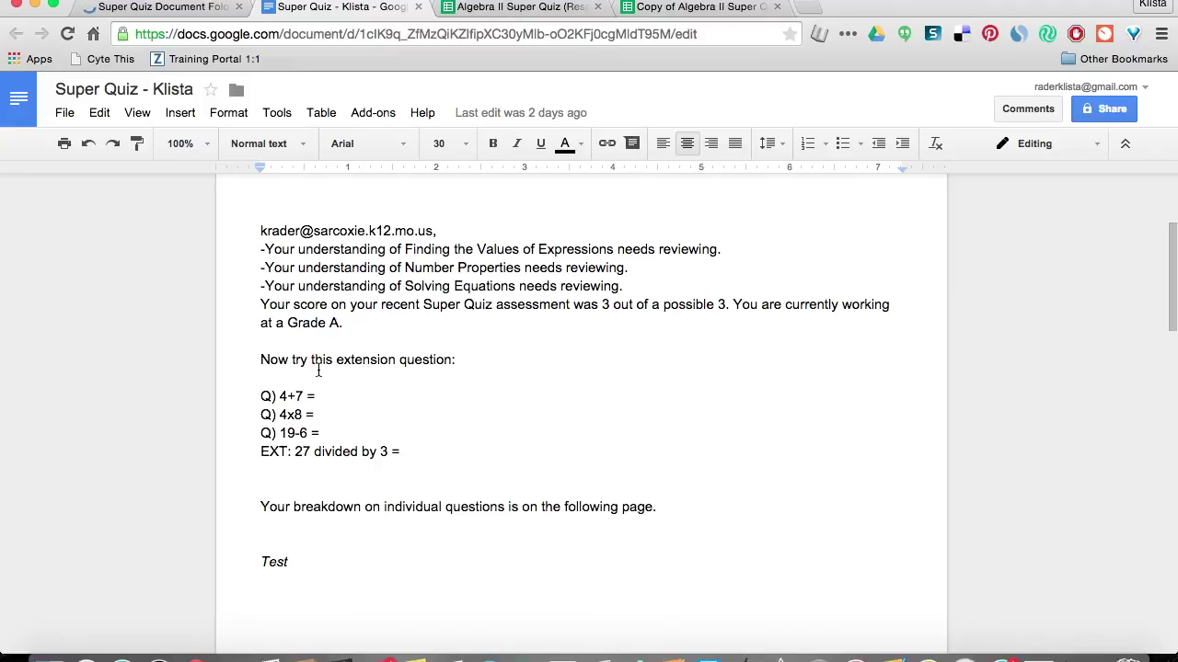
pyautogui.scroll(5, 356, 488)
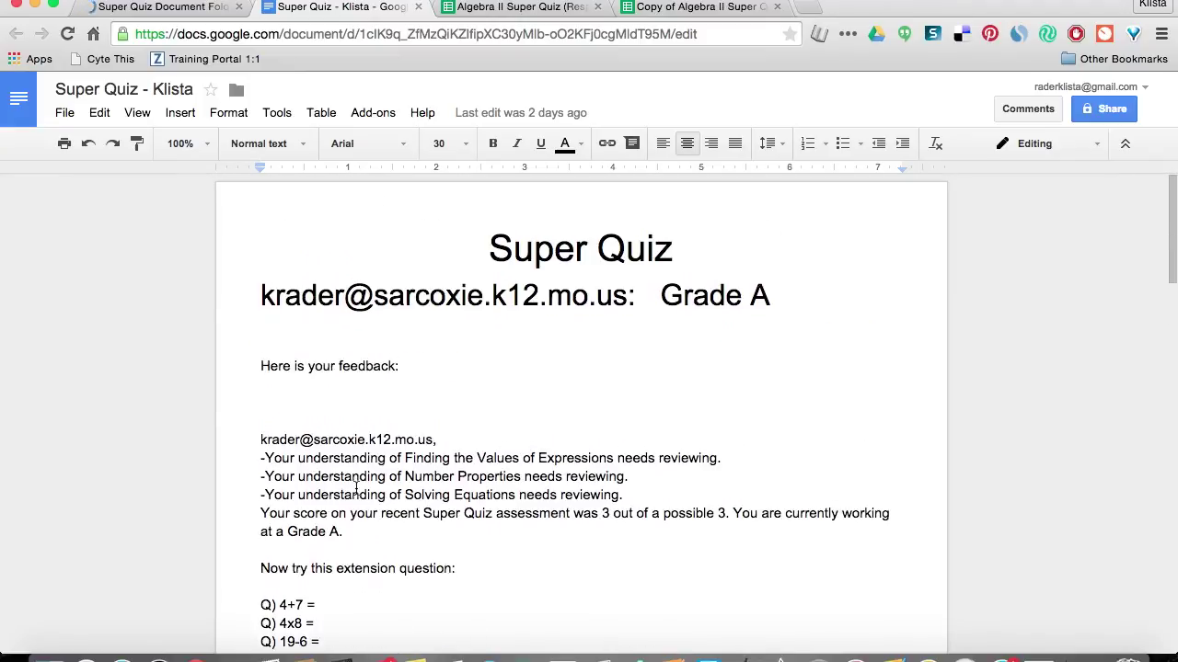
pyautogui.press('super+w')
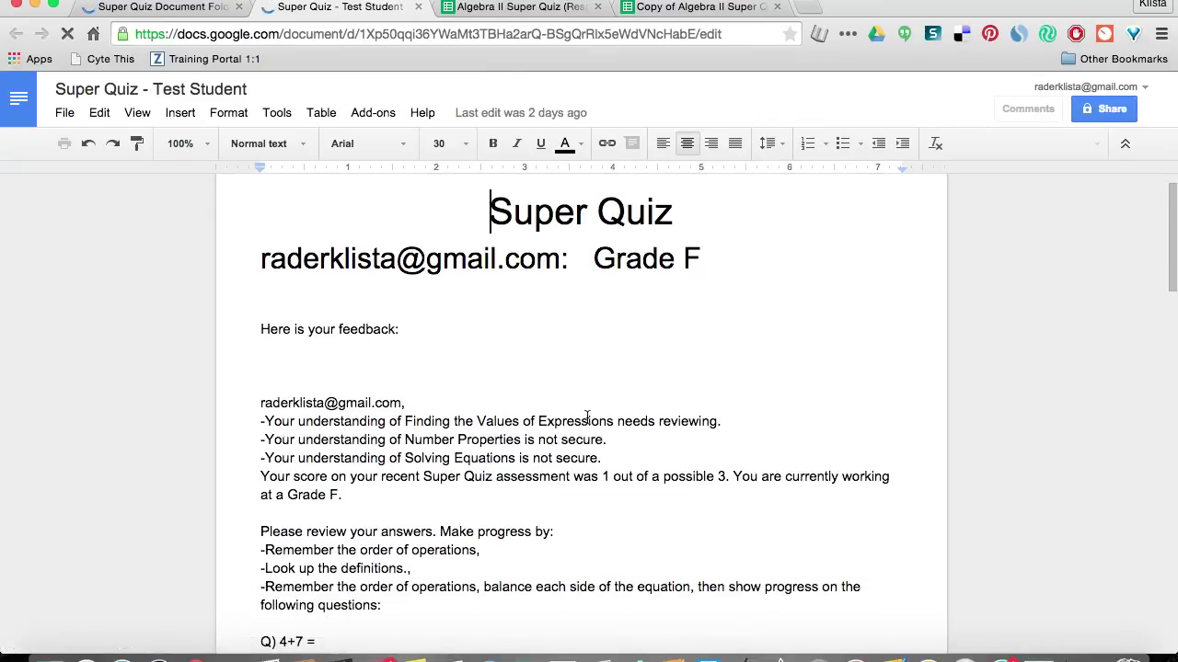
# Review the Test Student feedback Doc, close it, and return to the responses spreadsheet.
pyautogui.scroll(-3, 587, 417)
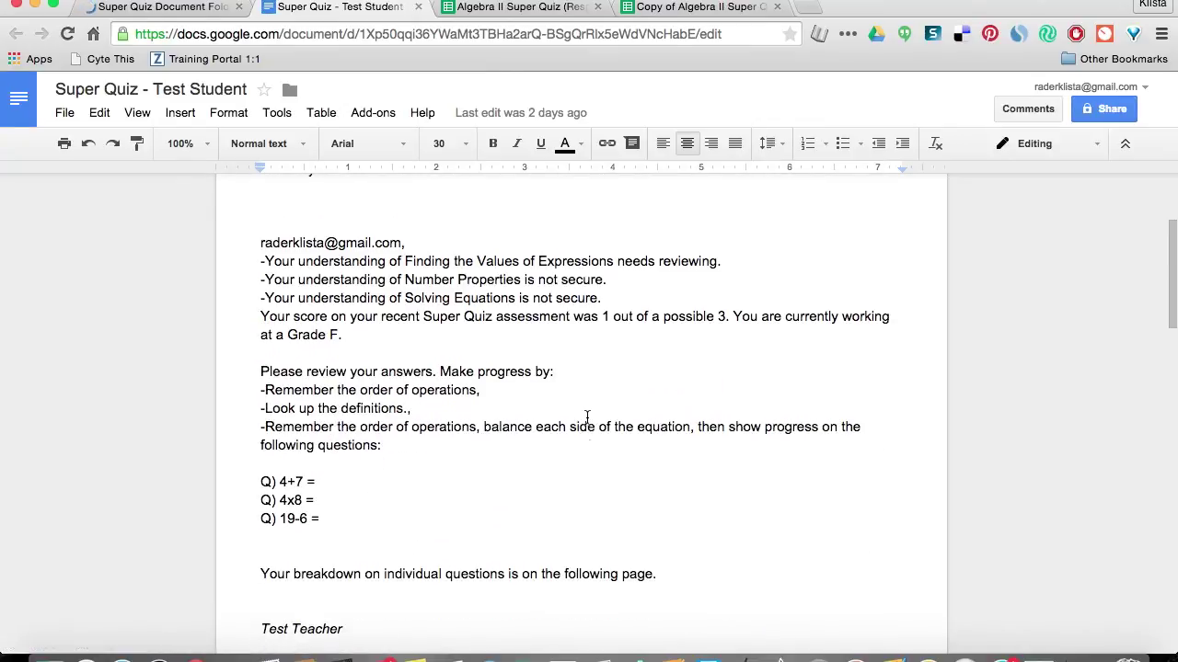
pyautogui.scroll(-1, 587, 417)
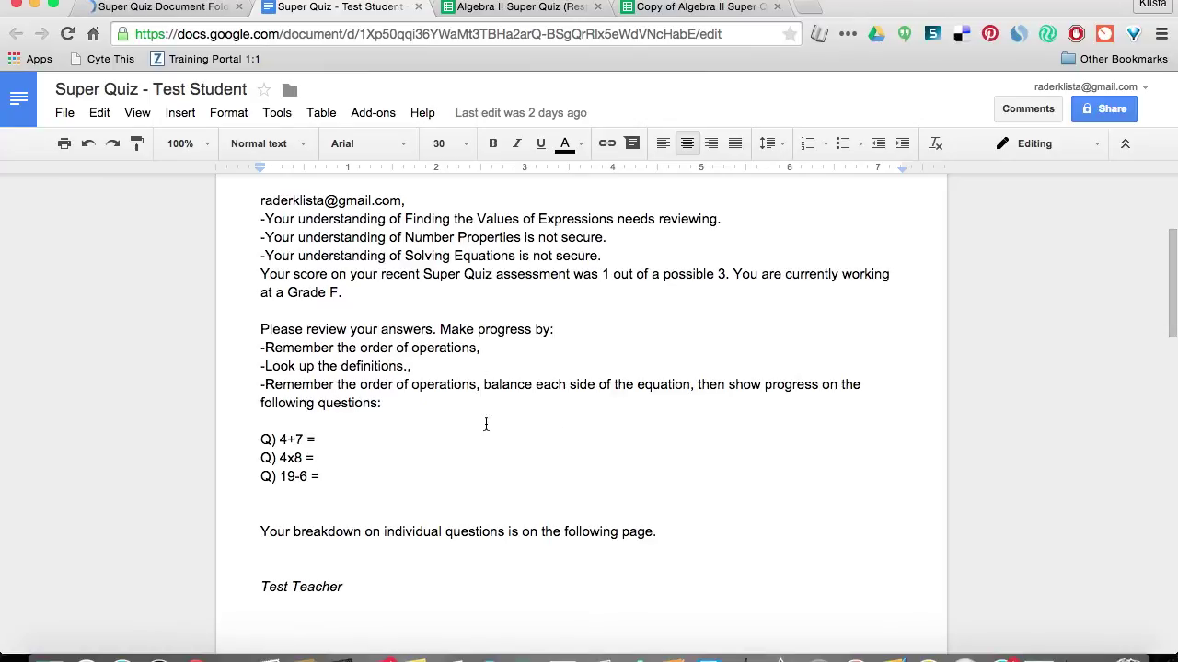
pyautogui.scroll(-2, 491, 460)
pyautogui.scroll(3, 491, 460)
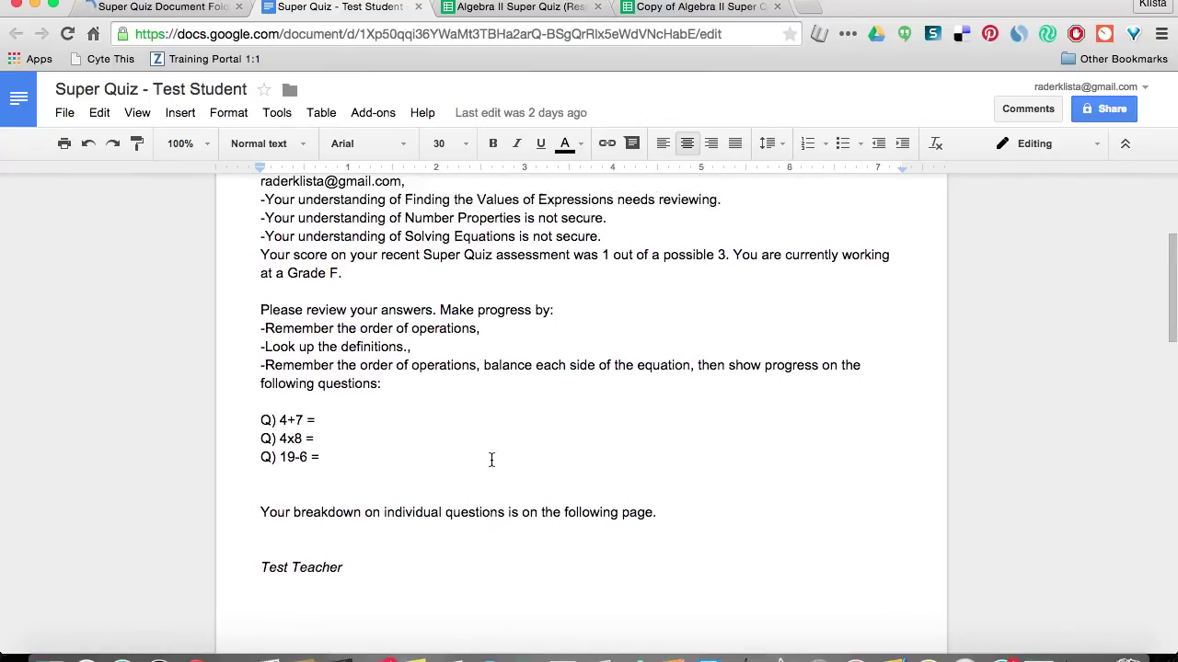
pyautogui.scroll(1, 491, 460)
pyautogui.press('super+w')
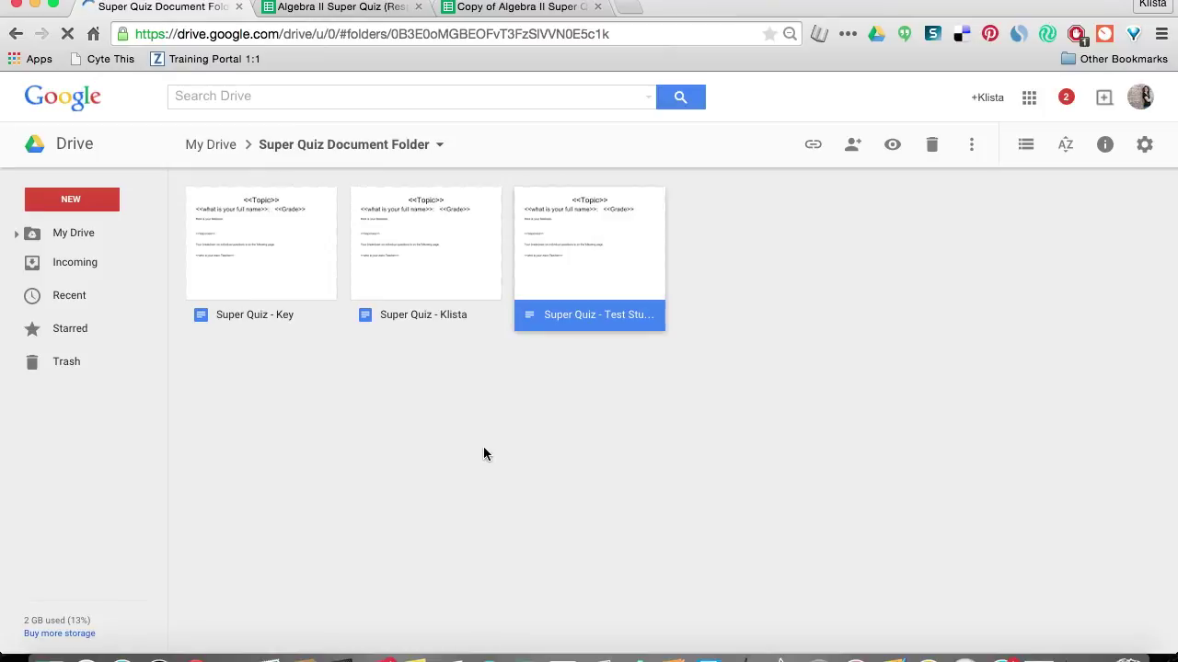
pyautogui.click(365, 13)
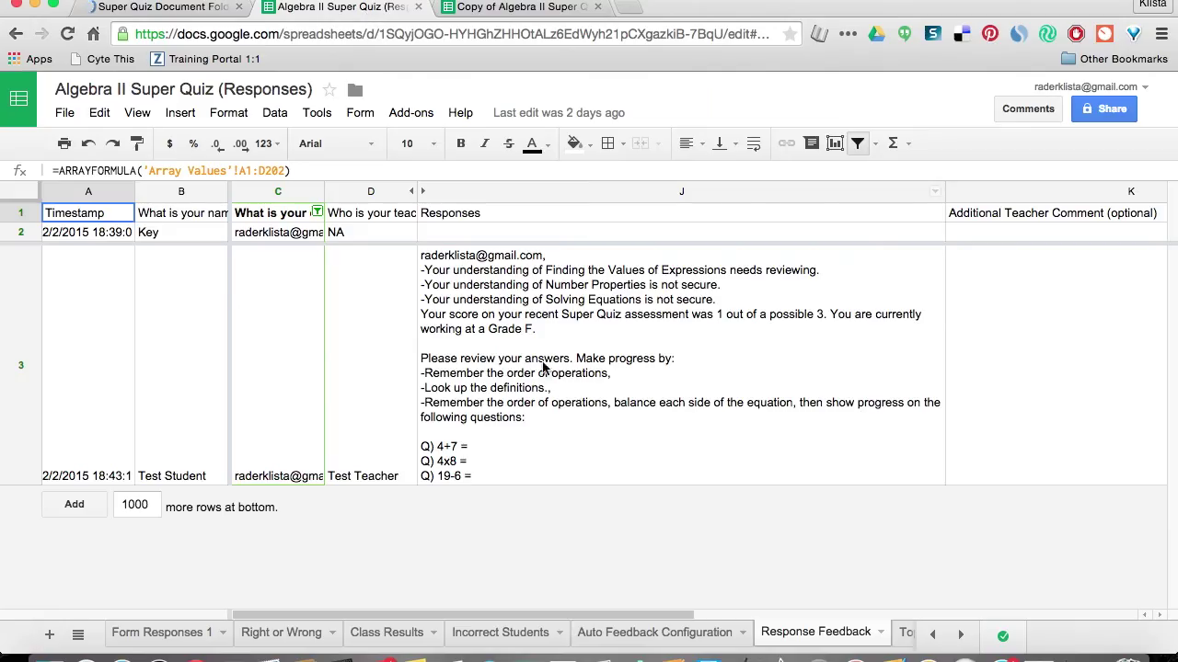
# View Topic Score Breakdown, then the Document and Email Configuration tab's doc links, names and email status.
pyautogui.click(900, 632)
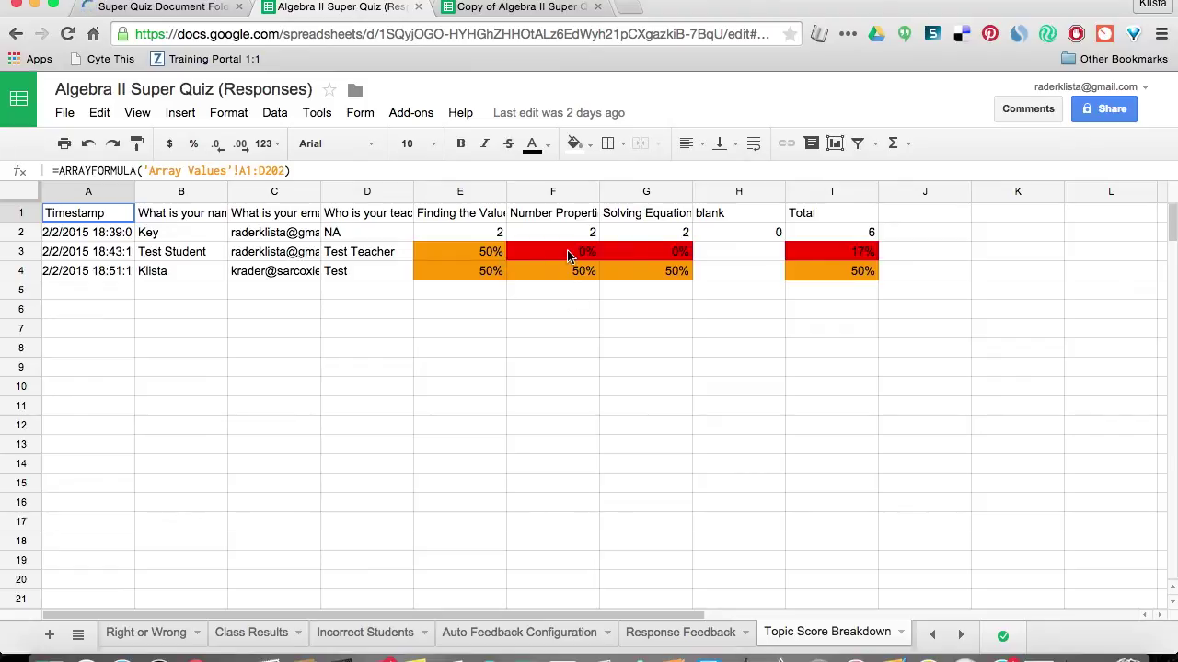
pyautogui.click(961, 636)
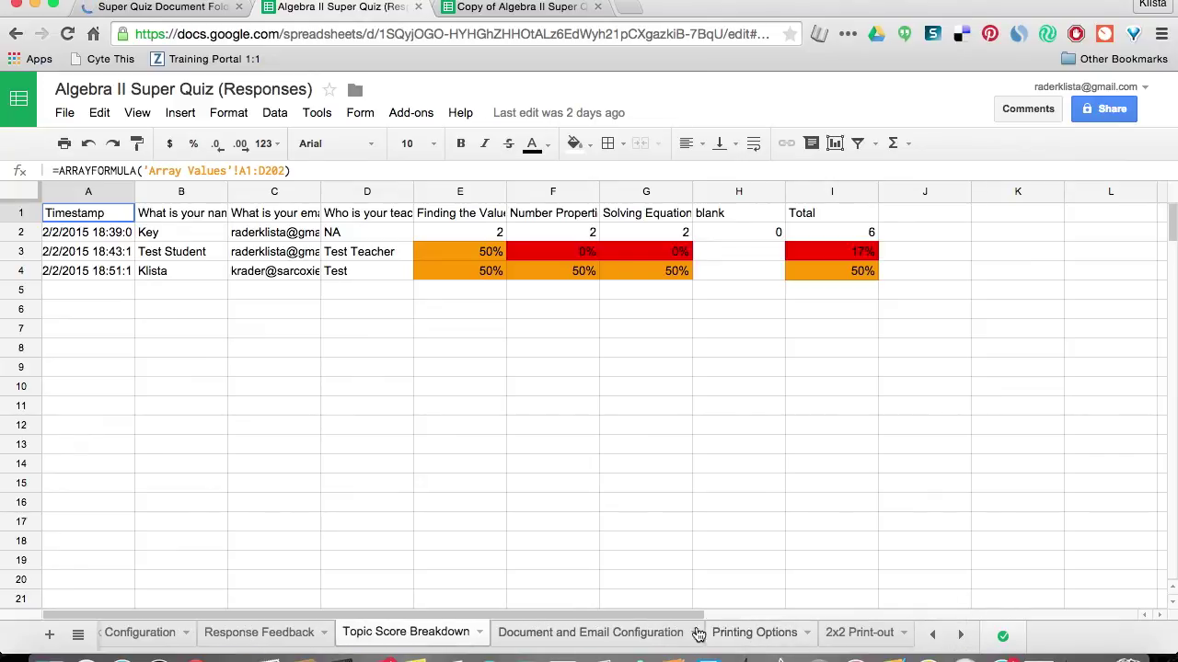
pyautogui.click(663, 633)
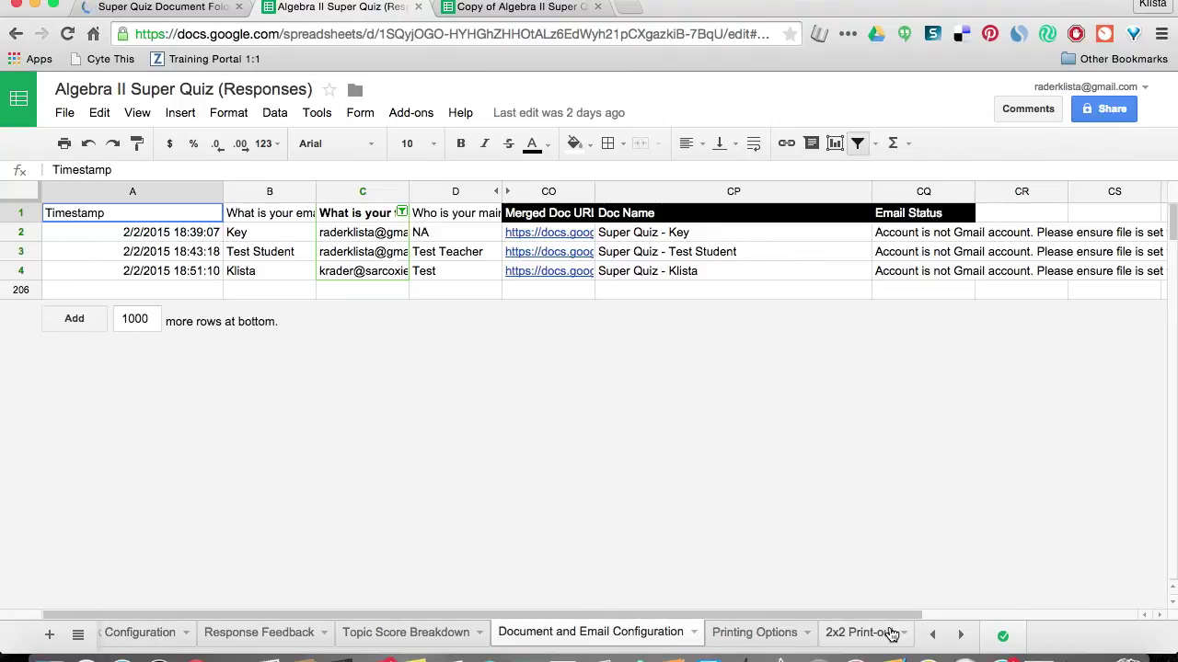
pyautogui.click(931, 637)
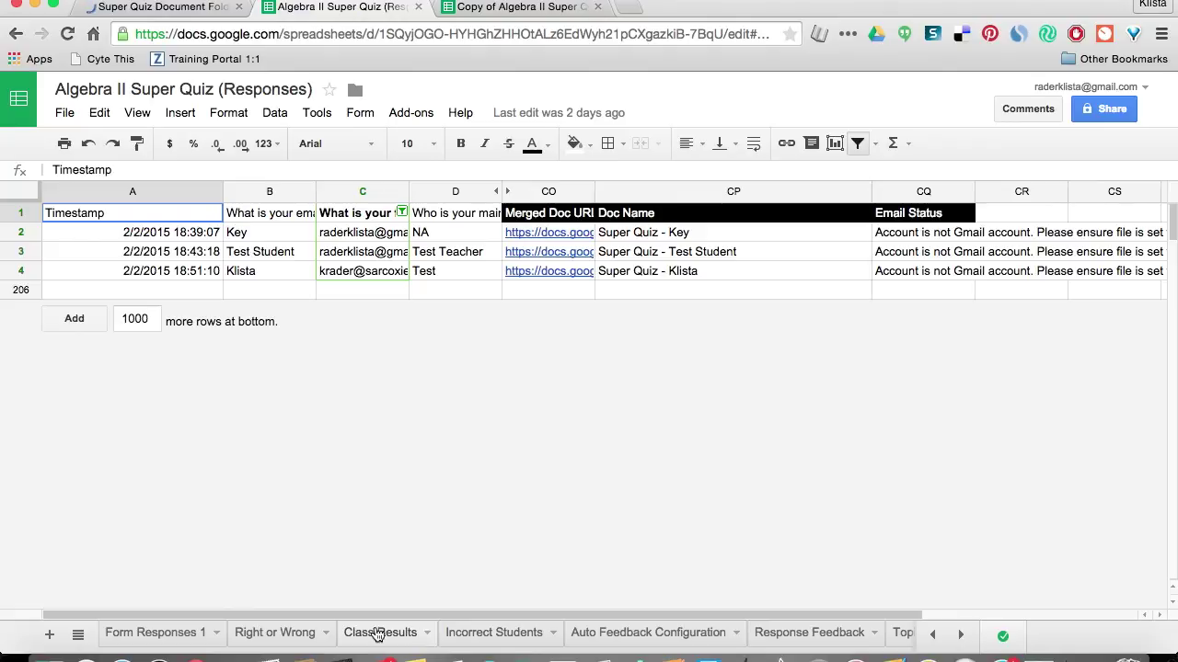
pyautogui.click(304, 635)
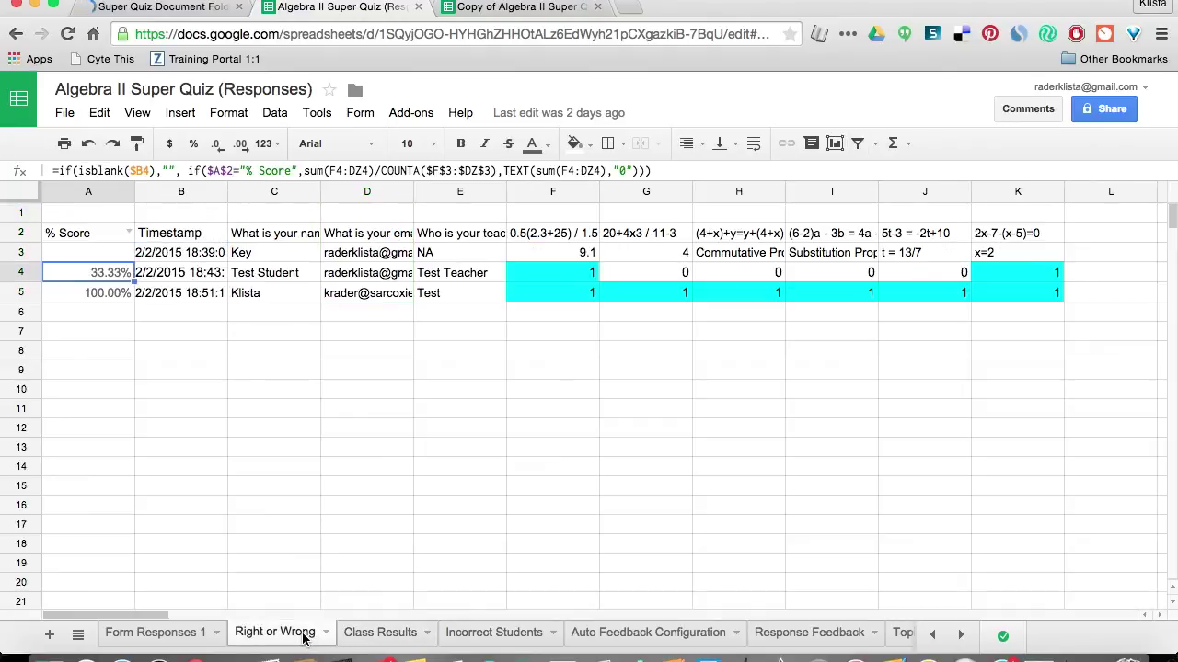
# Show the Class Results percentages again and browse the installed add-ons in the Add-ons menu.
pyautogui.click(377, 633)
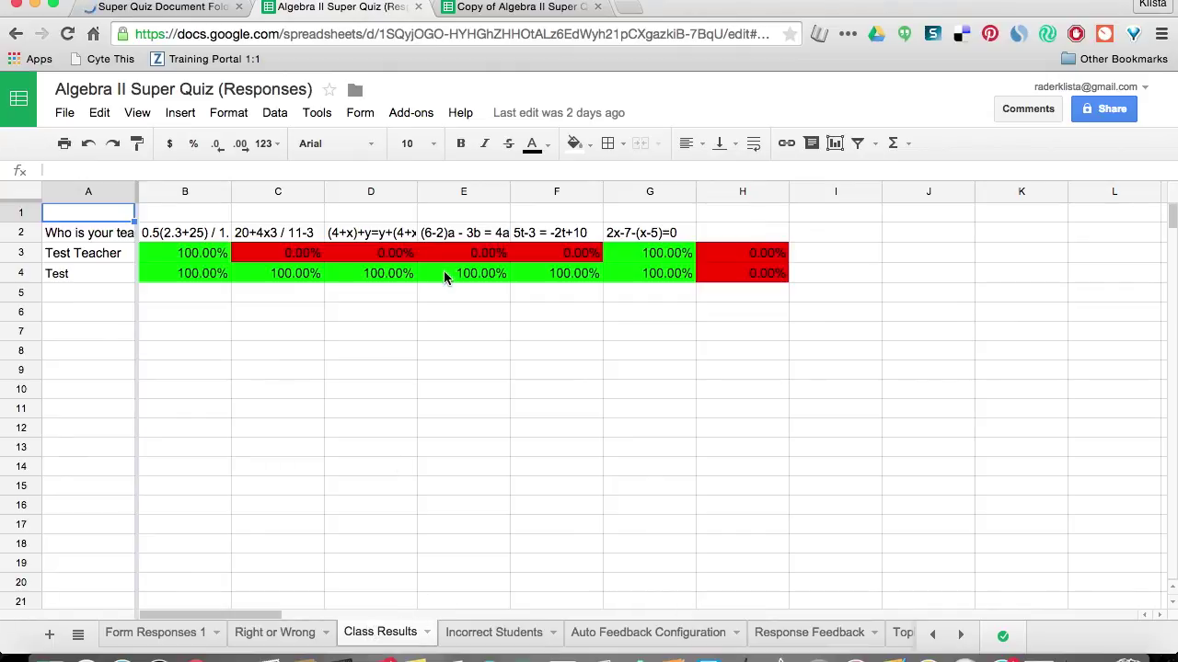
pyautogui.click(425, 116)
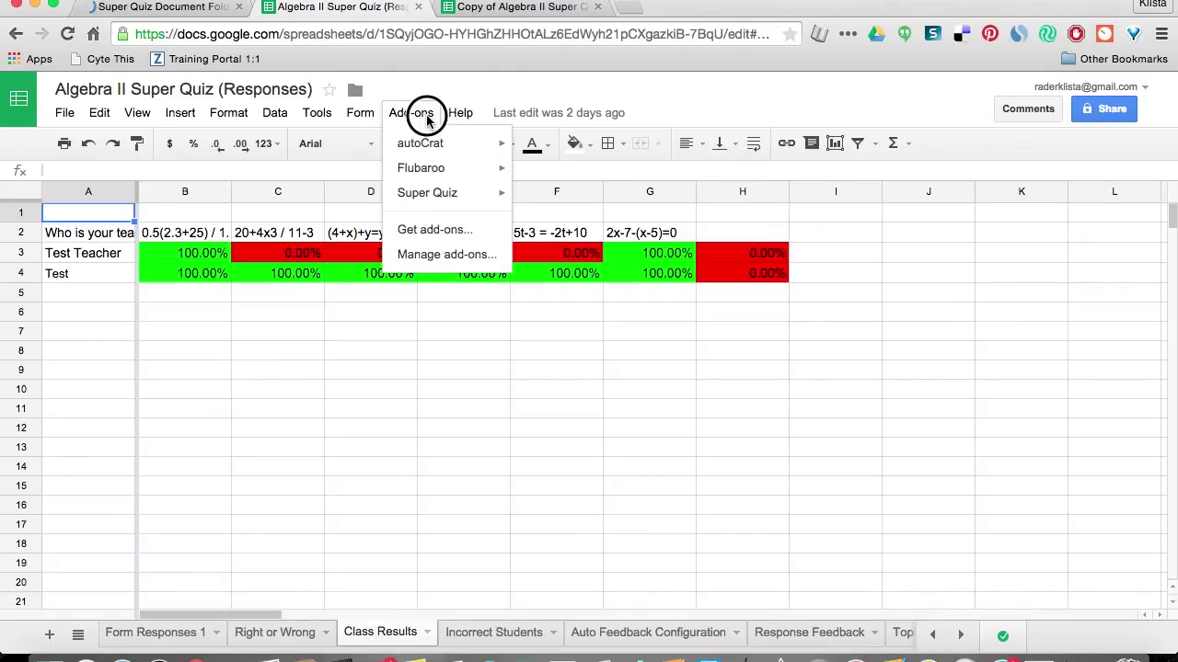
pyautogui.moveTo(437, 168)
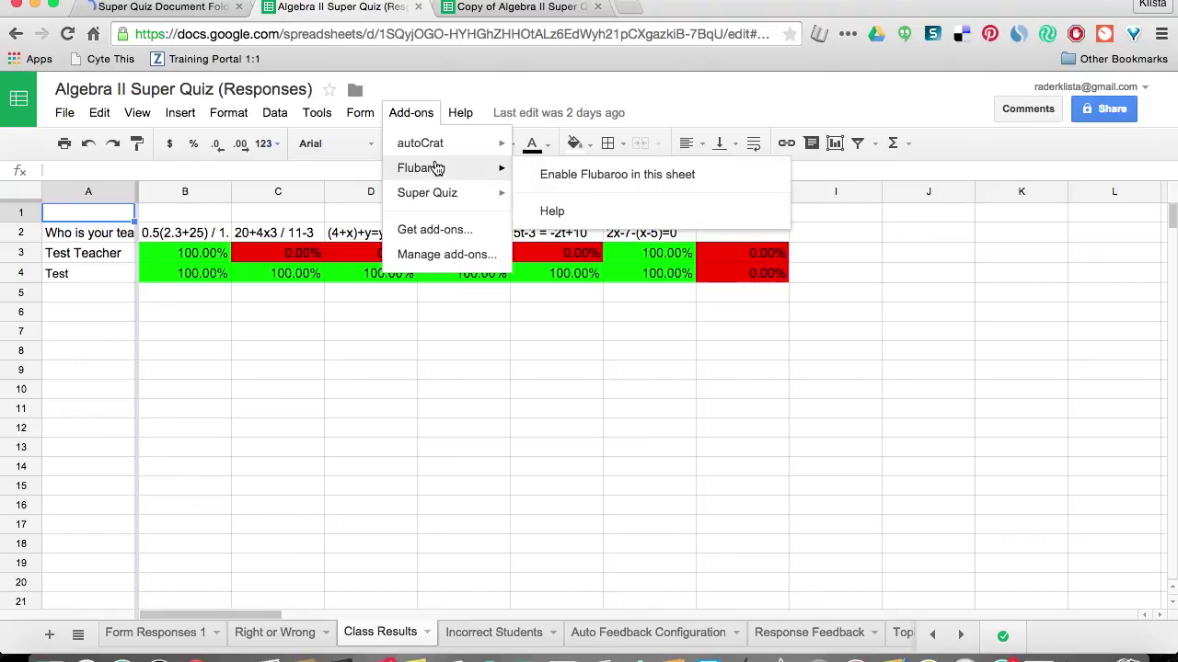
pyautogui.moveTo(455, 107)
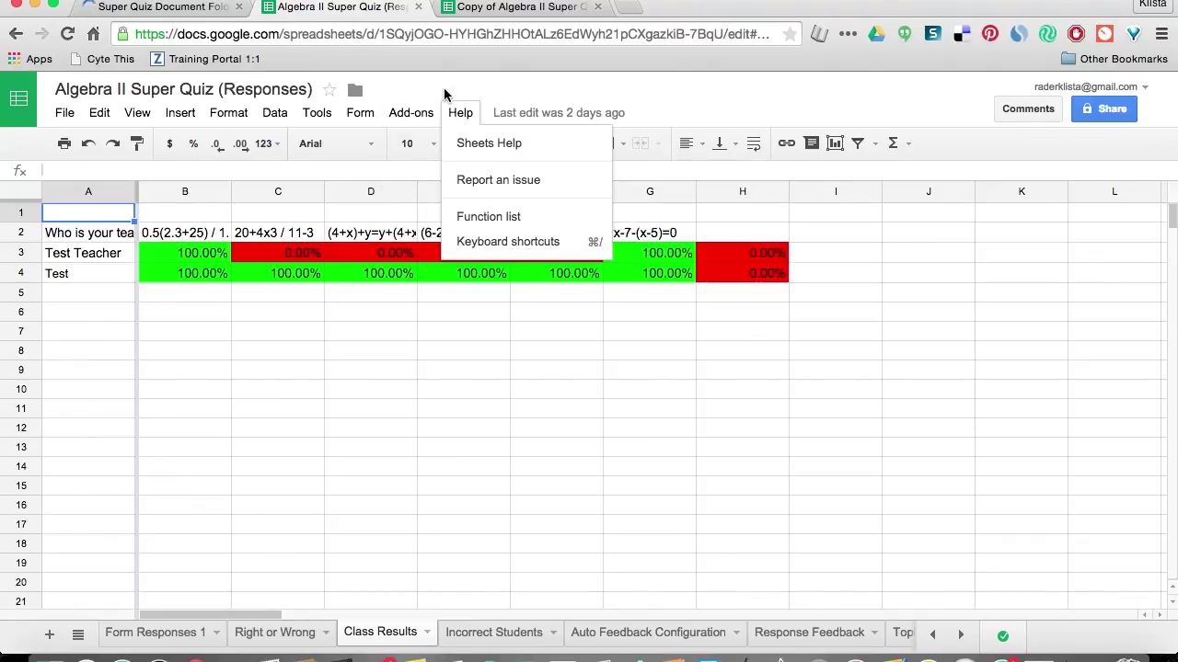